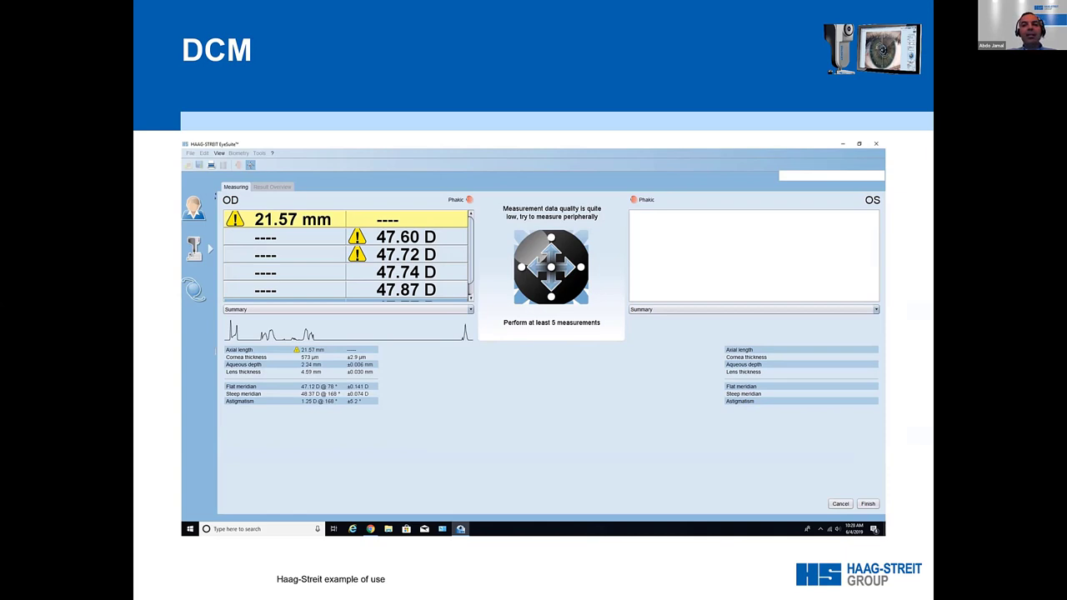
Step: Switch to EyeSuite and review the left eye's axial length warnings and A-scan in the 01_Dense Cataract, Composite AXL examination, closing it when done
key(alt+Tab)
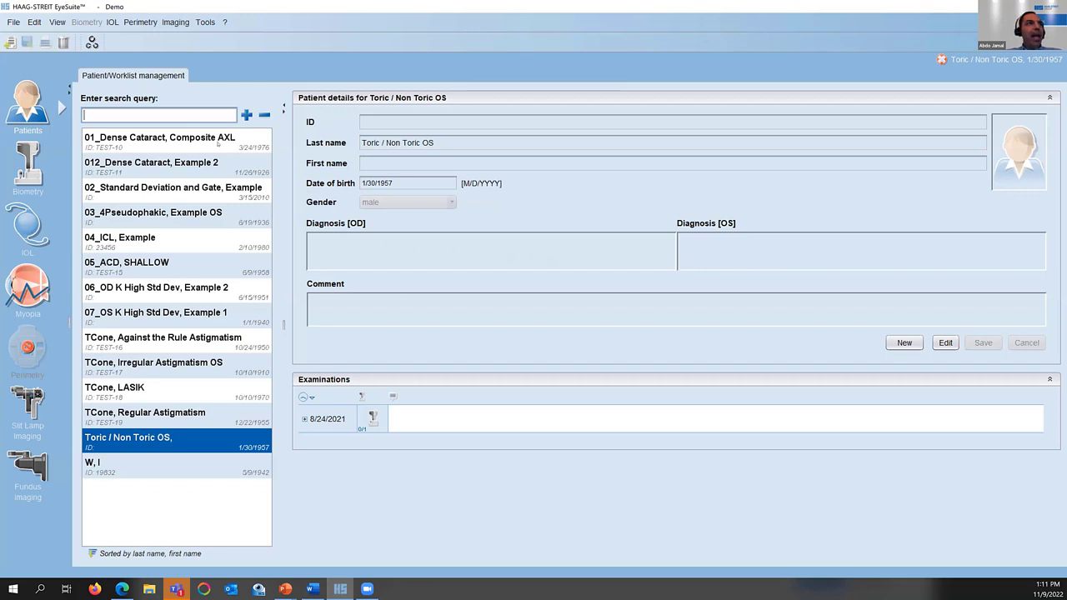
click(222, 152)
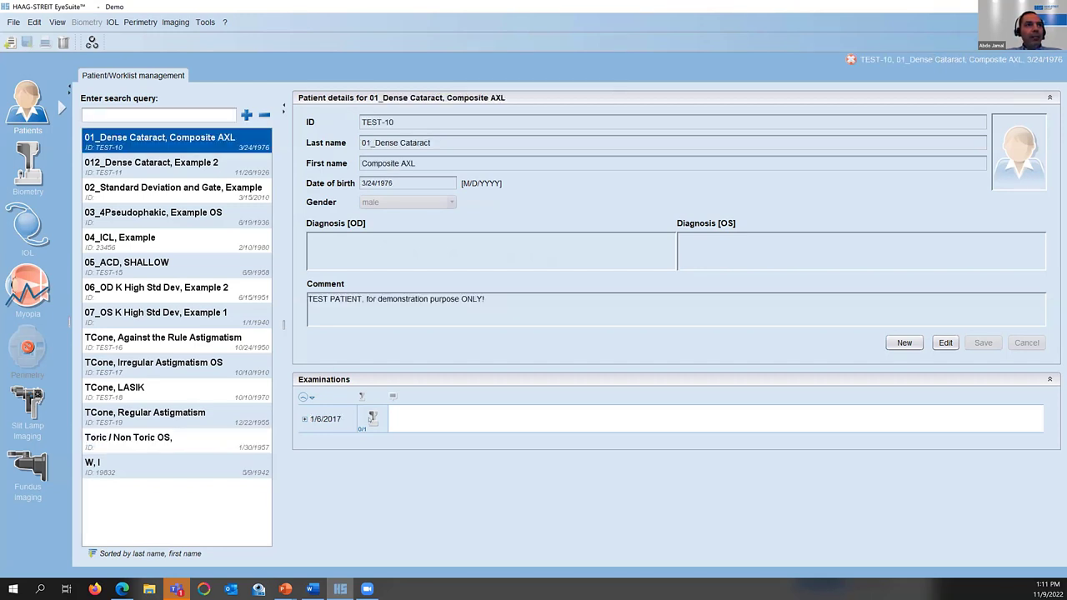
double_click(372, 419)
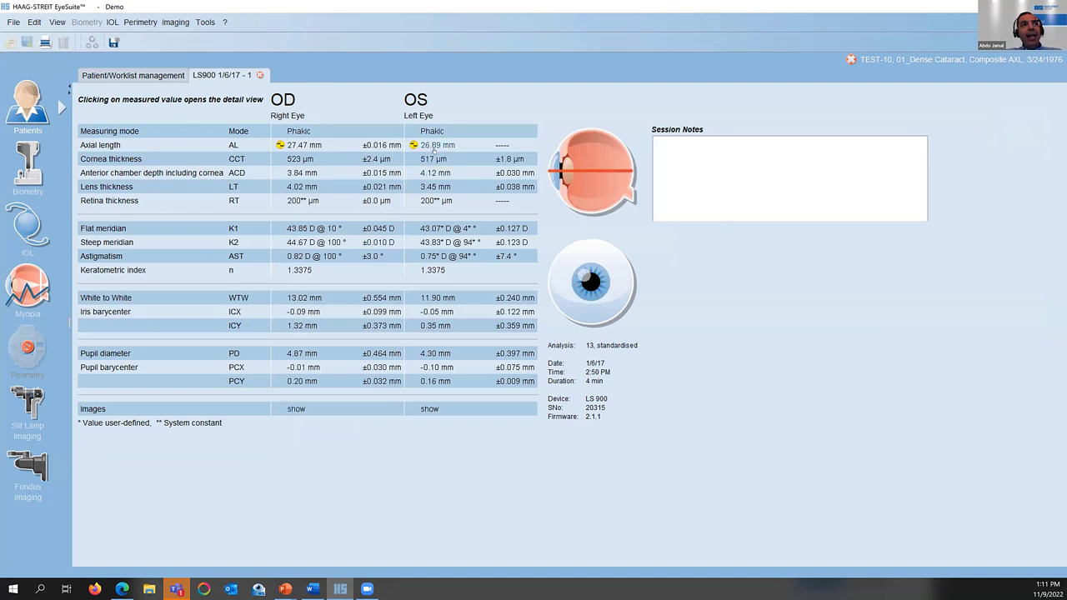
mouse_move(483, 146)
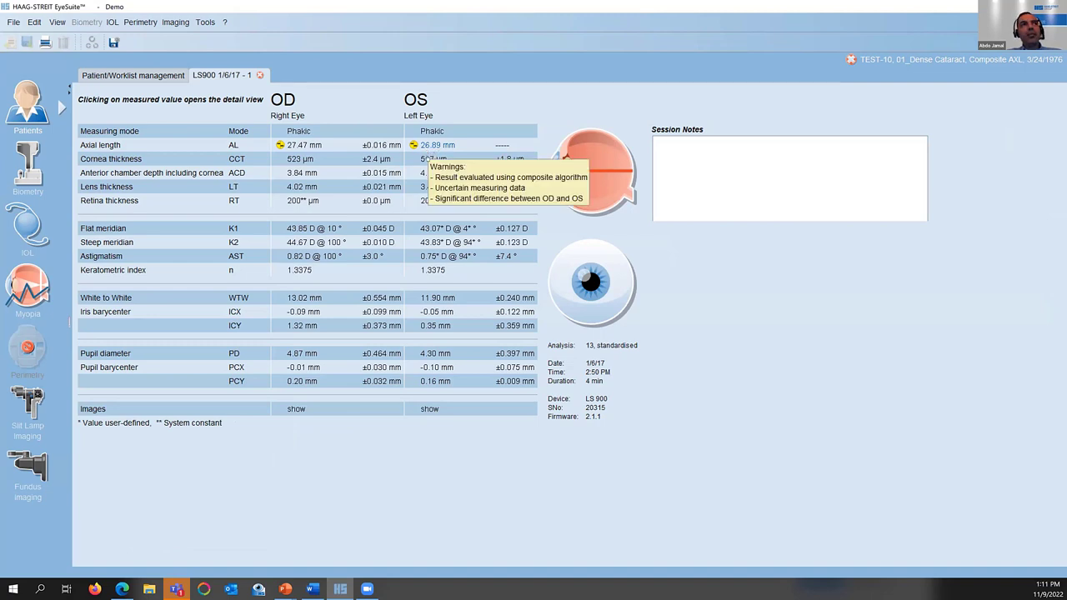
click(425, 159)
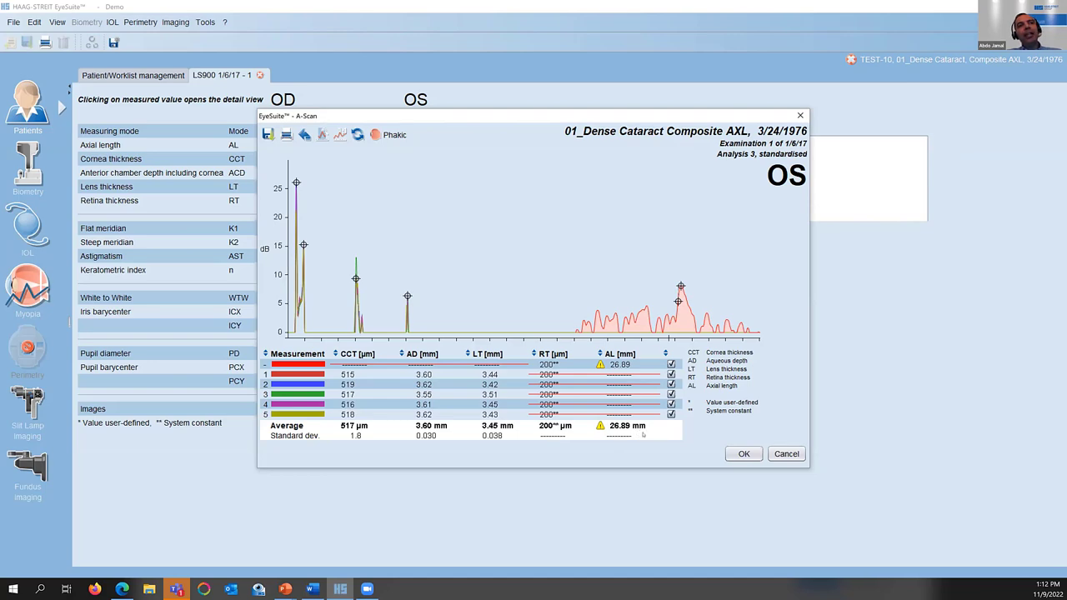
key(Return)
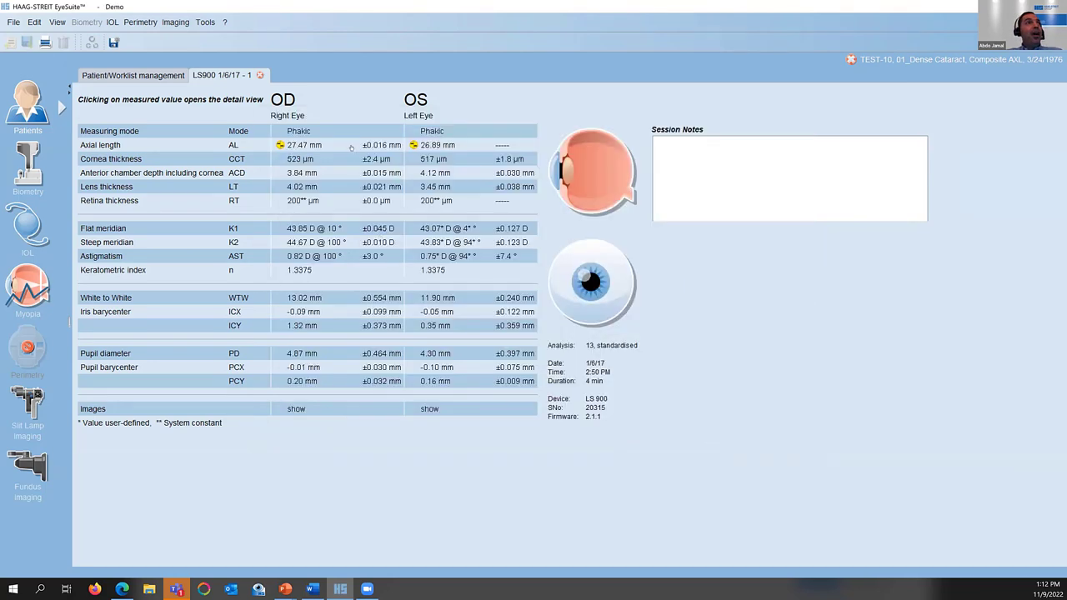
key(ctrl+F4)
Step: Review the right eye's A-scan in the 4/14/2017 examination of 012_Dense Cataract, Example 2 and close the examination
click(146, 164)
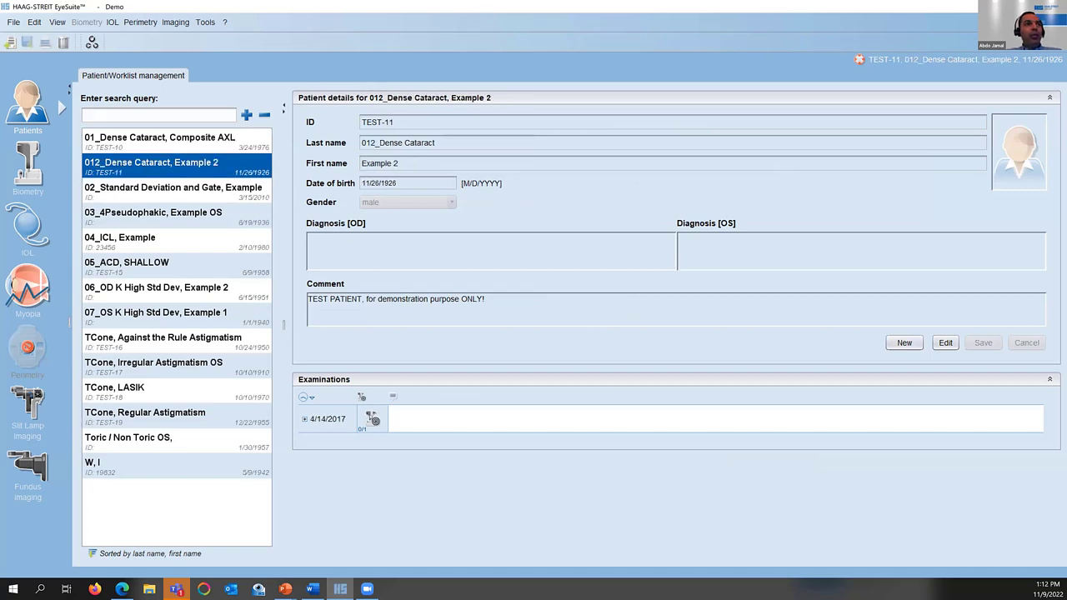
double_click(372, 419)
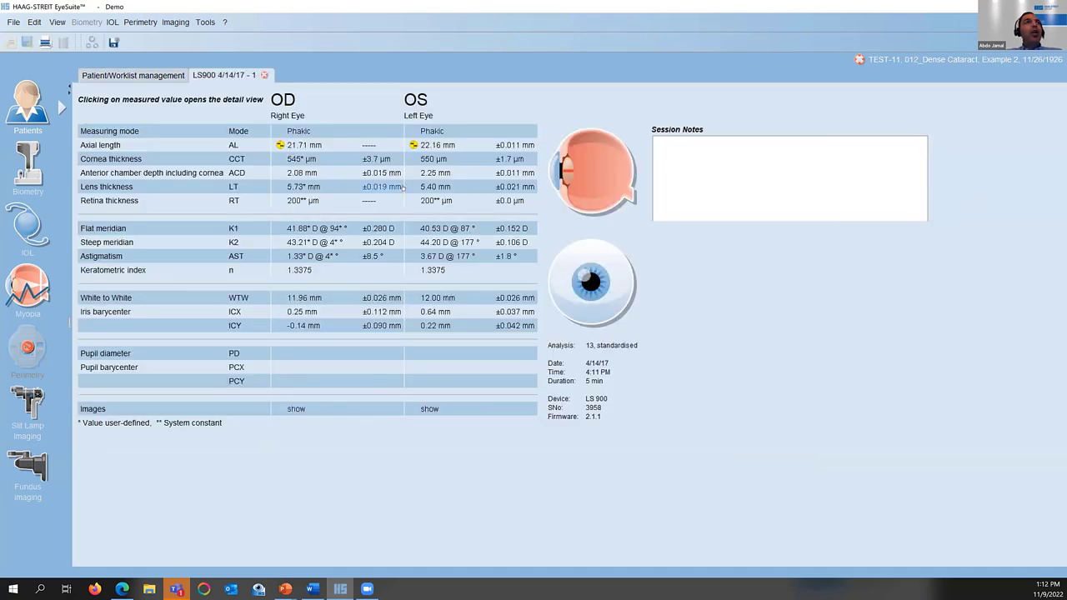
click(340, 163)
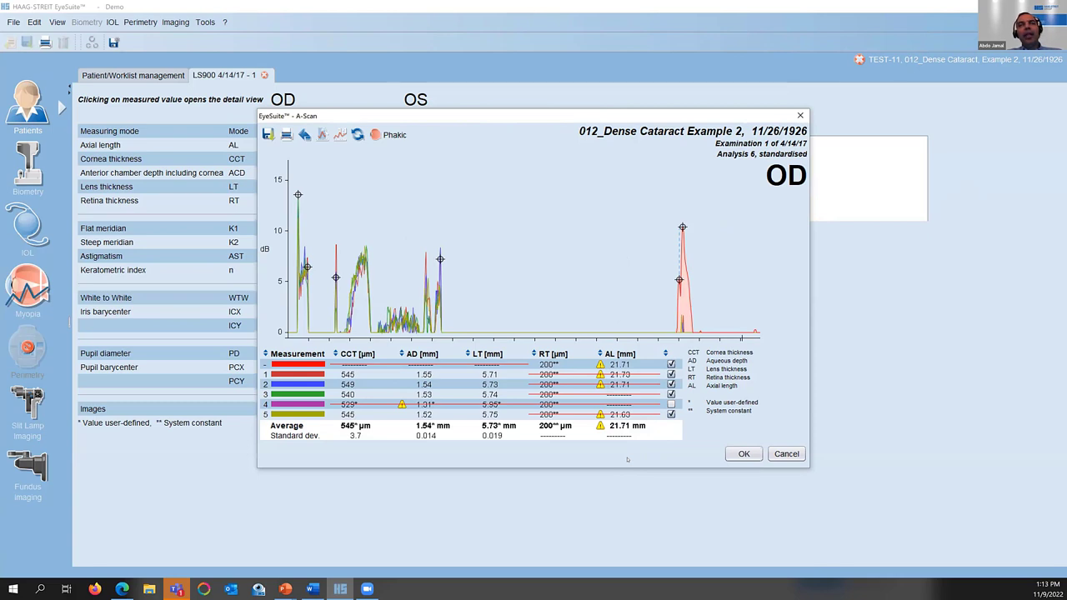
click(744, 454)
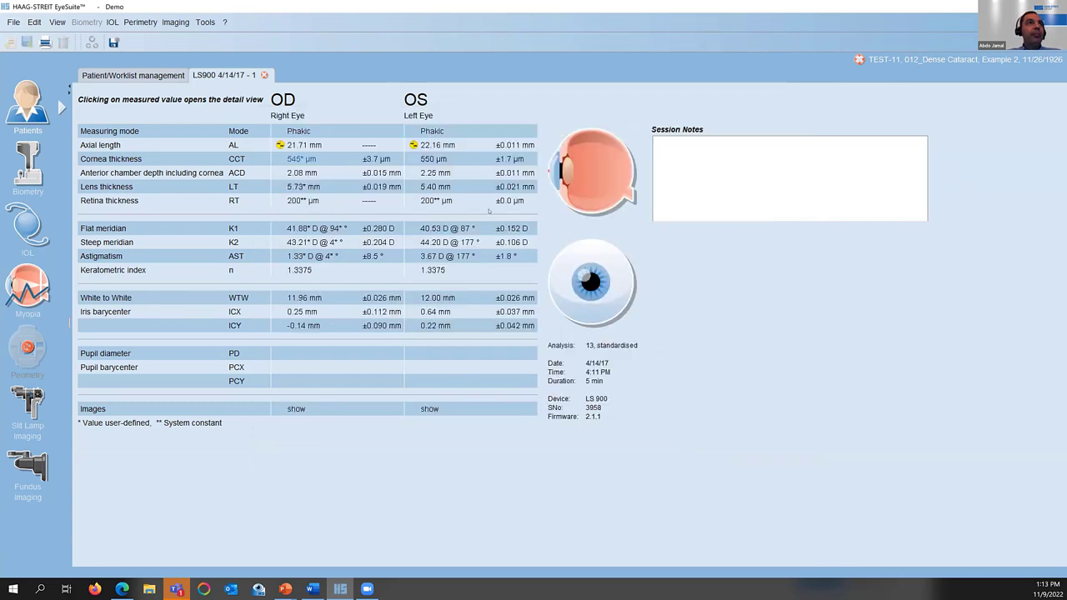
click(265, 75)
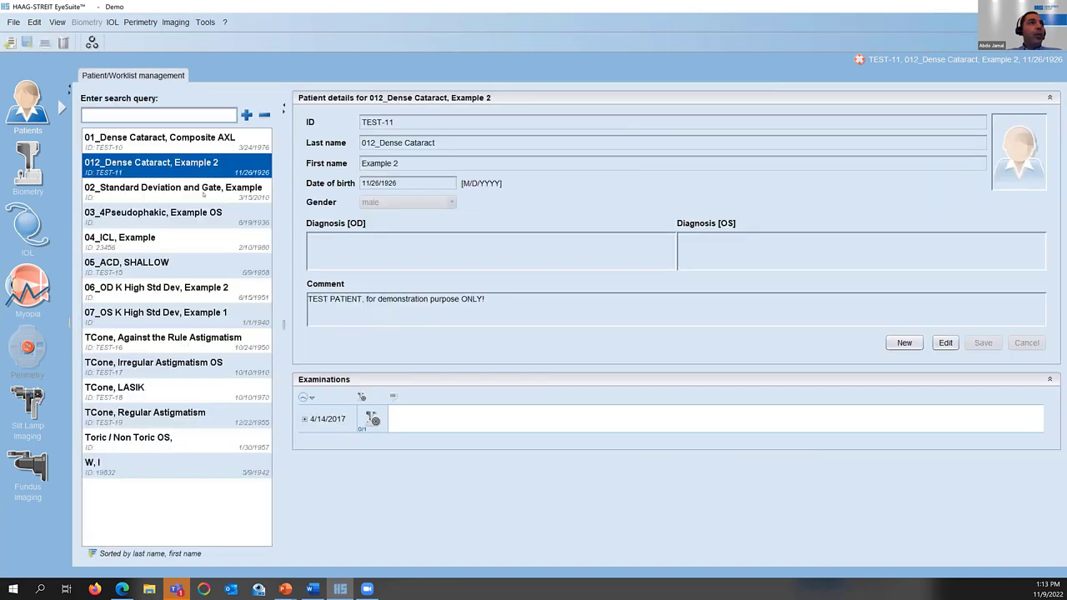
Step: Open the right eye's A-scan from the 02_Standard Deviation and Gate, Example examination and re-evaluate it, discarding all earlier changes
click(204, 193)
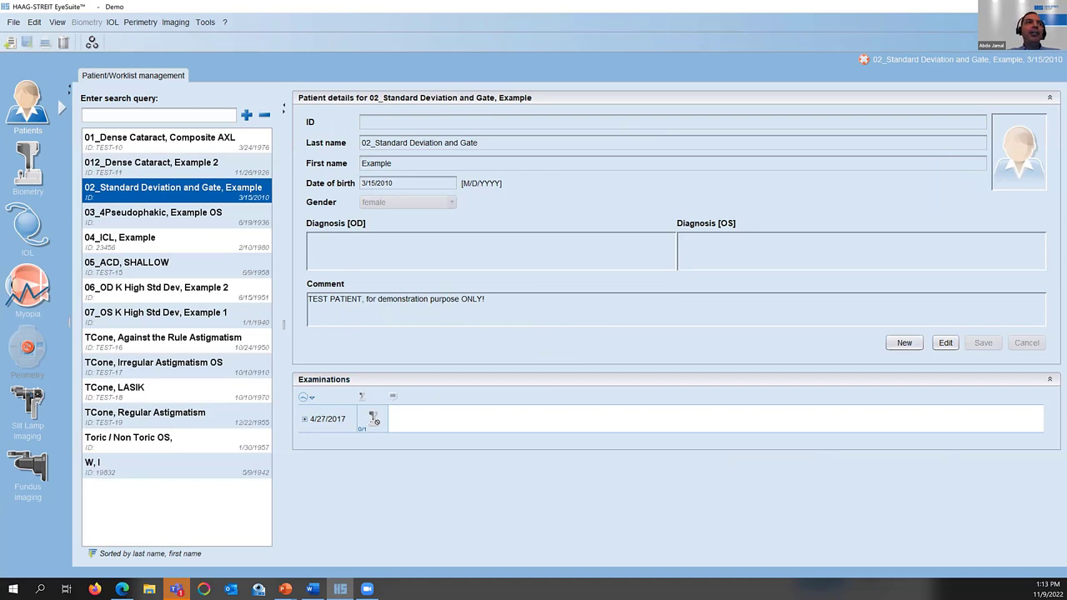
click(372, 419)
double_click(373, 418)
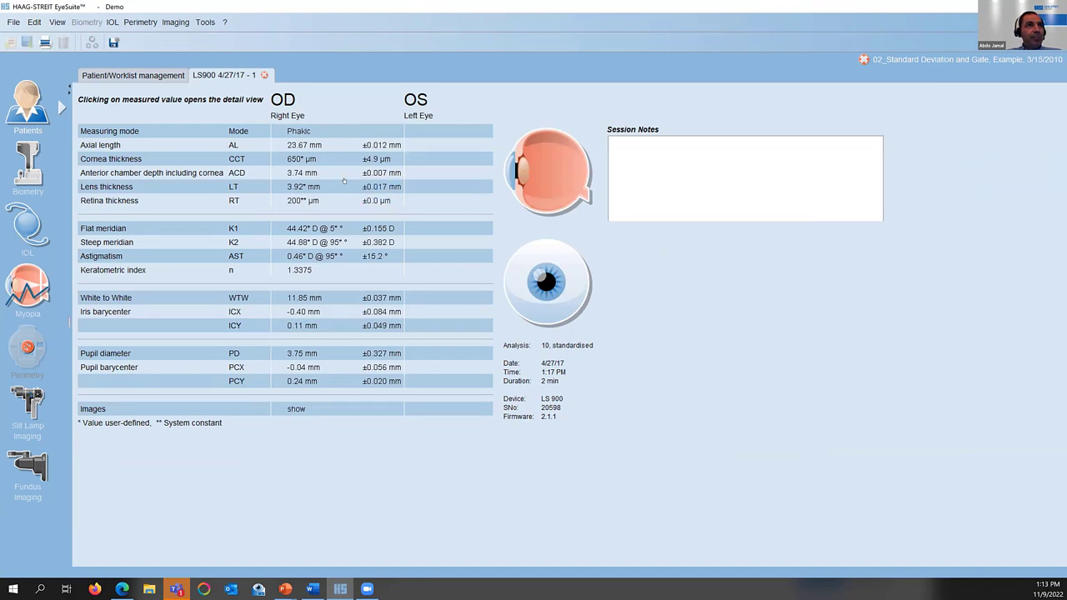
click(321, 170)
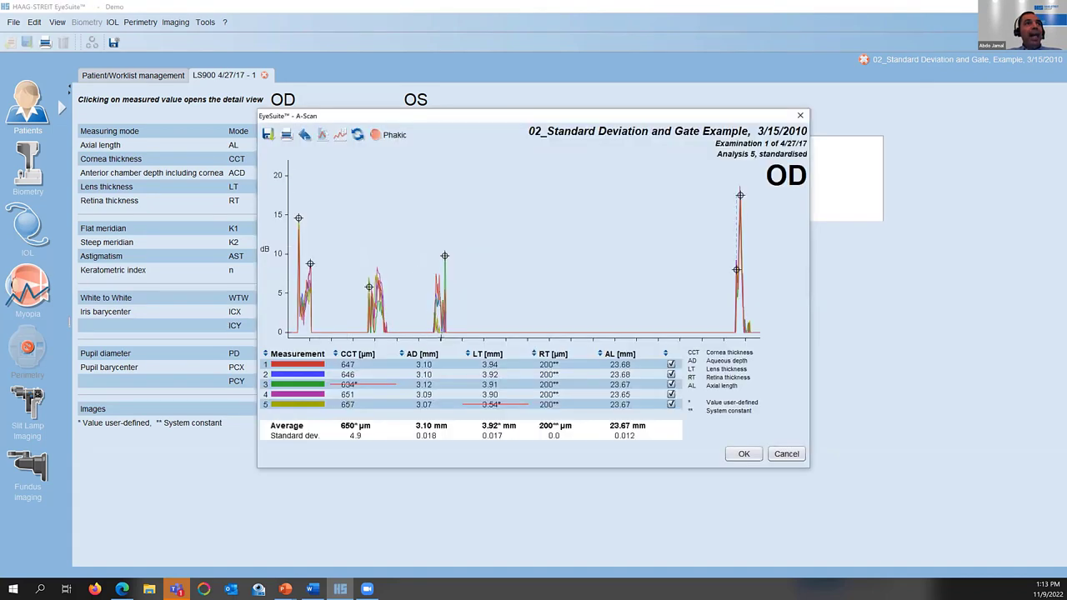
click(358, 134)
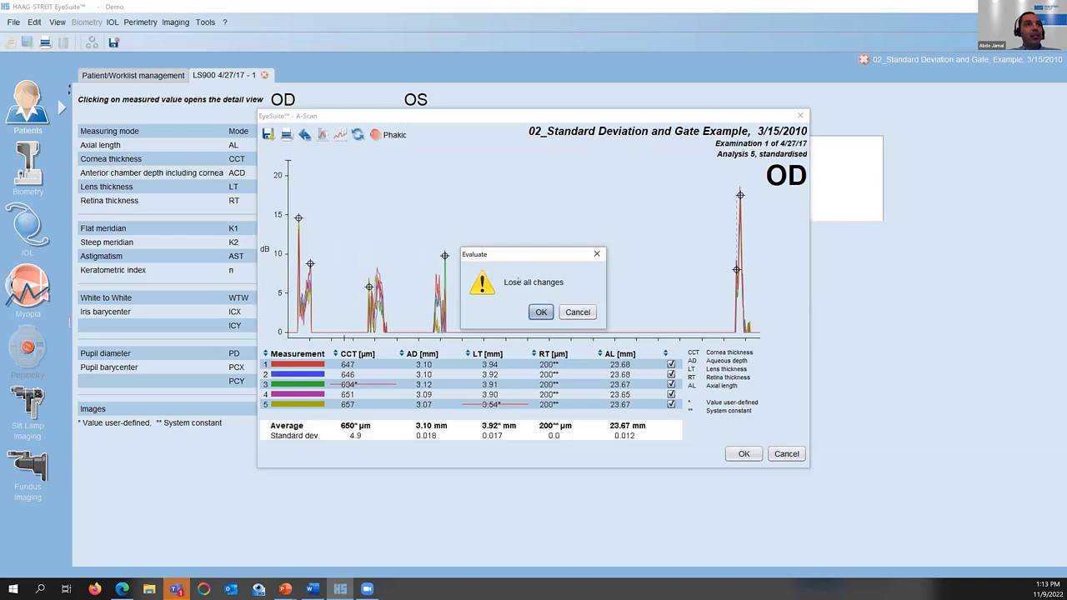
click(540, 312)
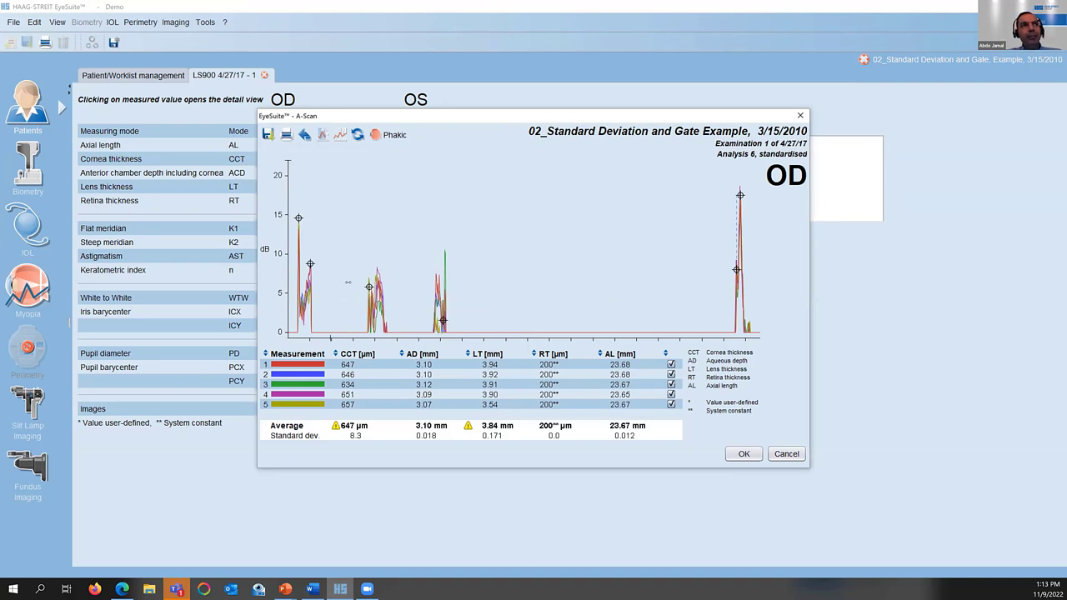
Step: Move the posterior lens marker of the A-scan up to the tip of the tall green peak
drag(351, 283, 492, 309)
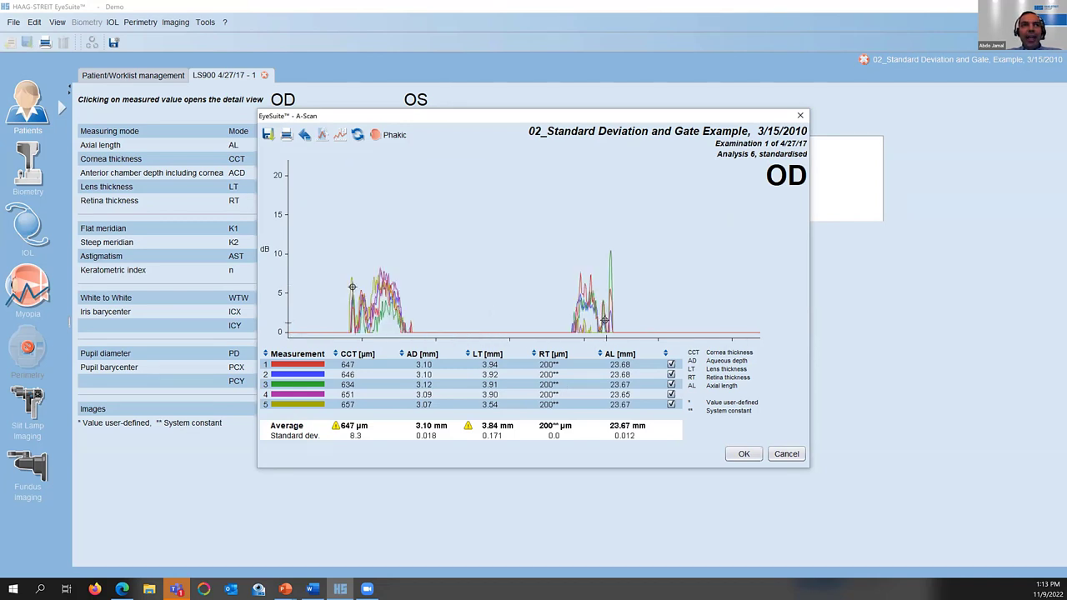
drag(605, 320, 610, 250)
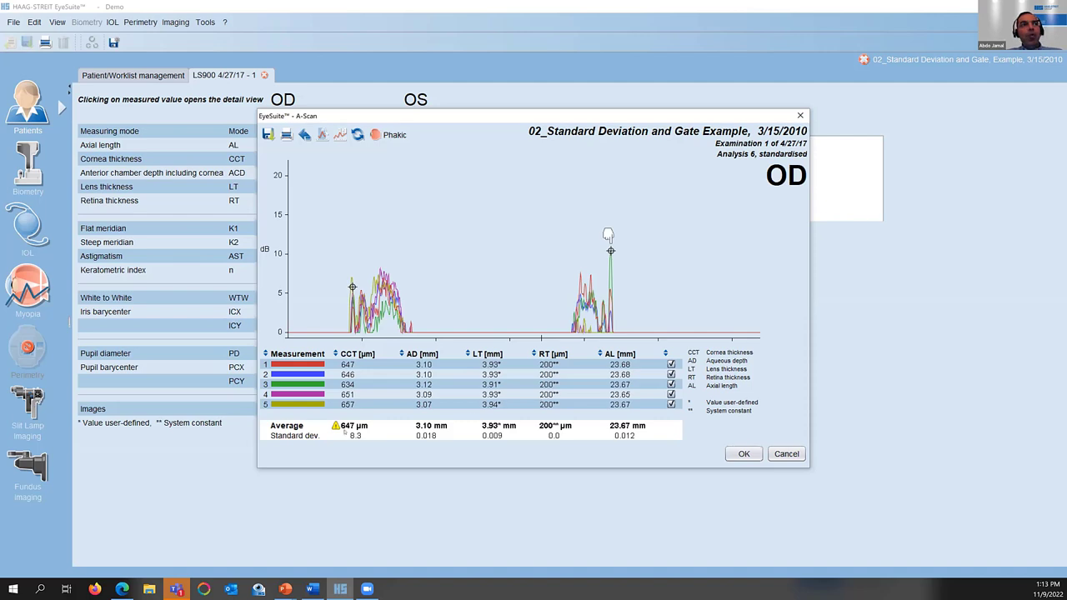
click(340, 135)
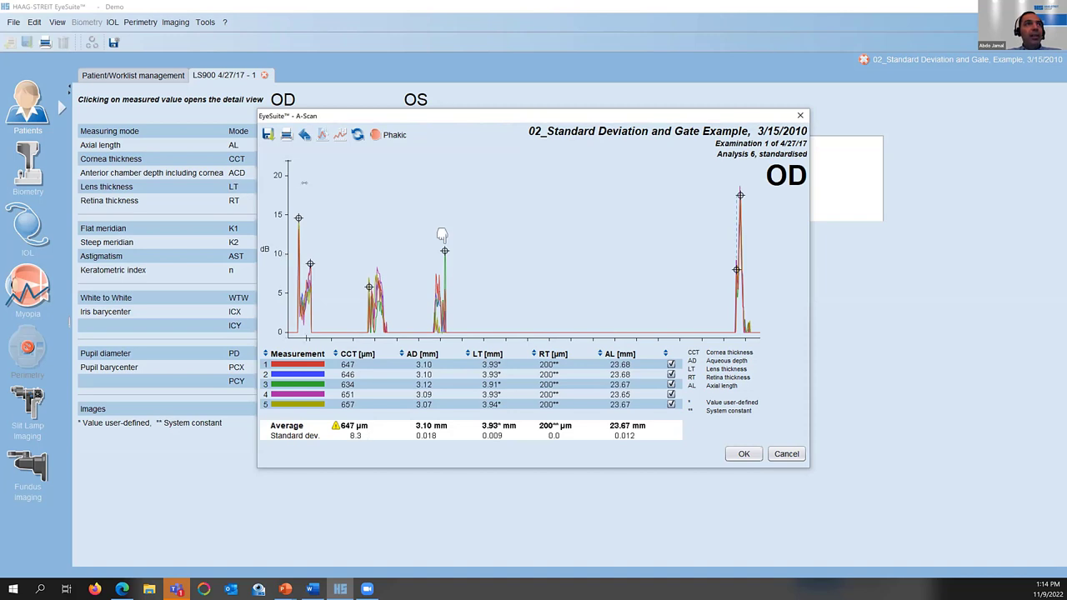
Step: Adjust the posterior cornea marker at the end of the corneal signal and accept the edited A-scan
drag(289, 240, 327, 240)
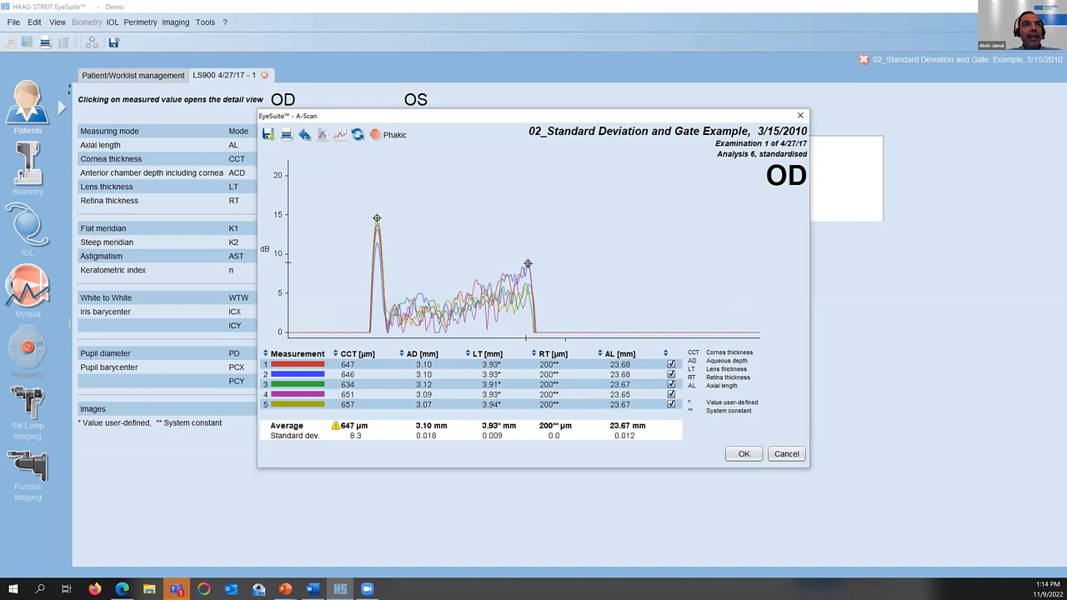
drag(528, 263, 527, 250)
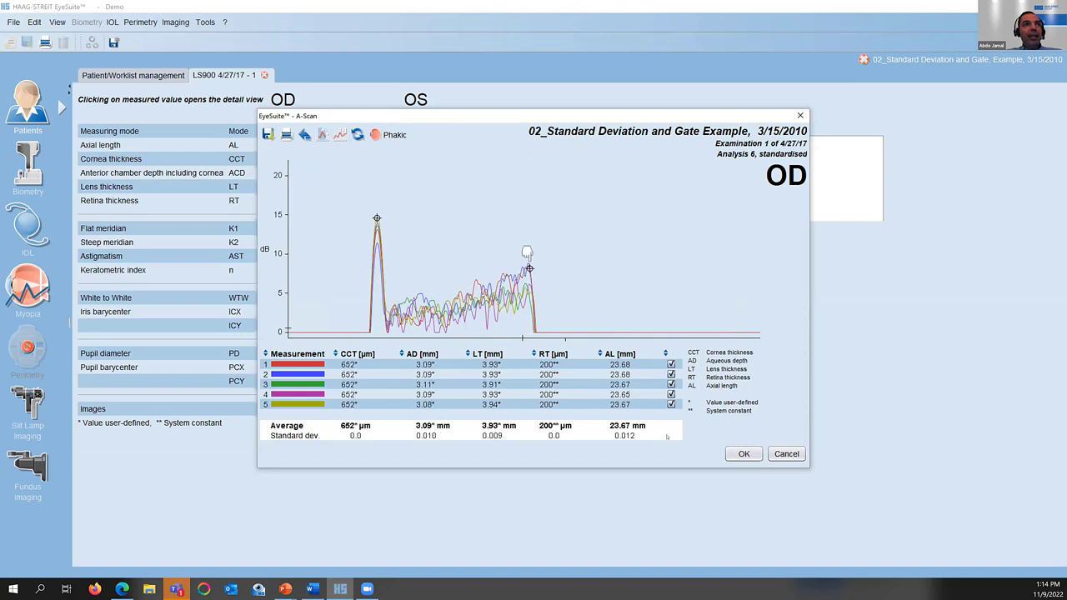
click(745, 454)
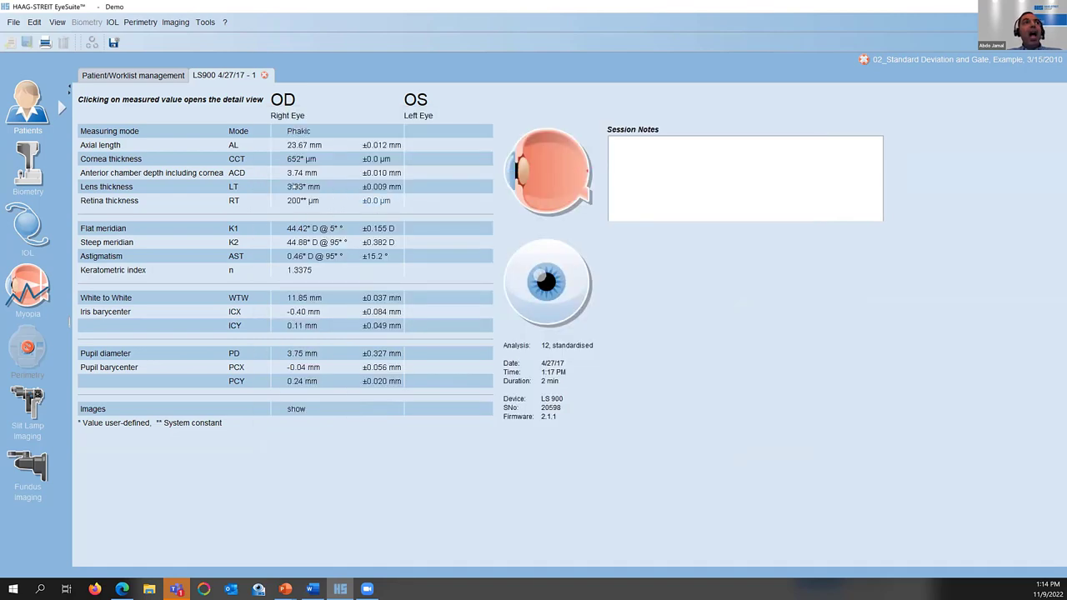
Step: Reopen the right eye's A-scan from the lens thickness result and re-evaluate it, discarding the manual marker changes
click(293, 186)
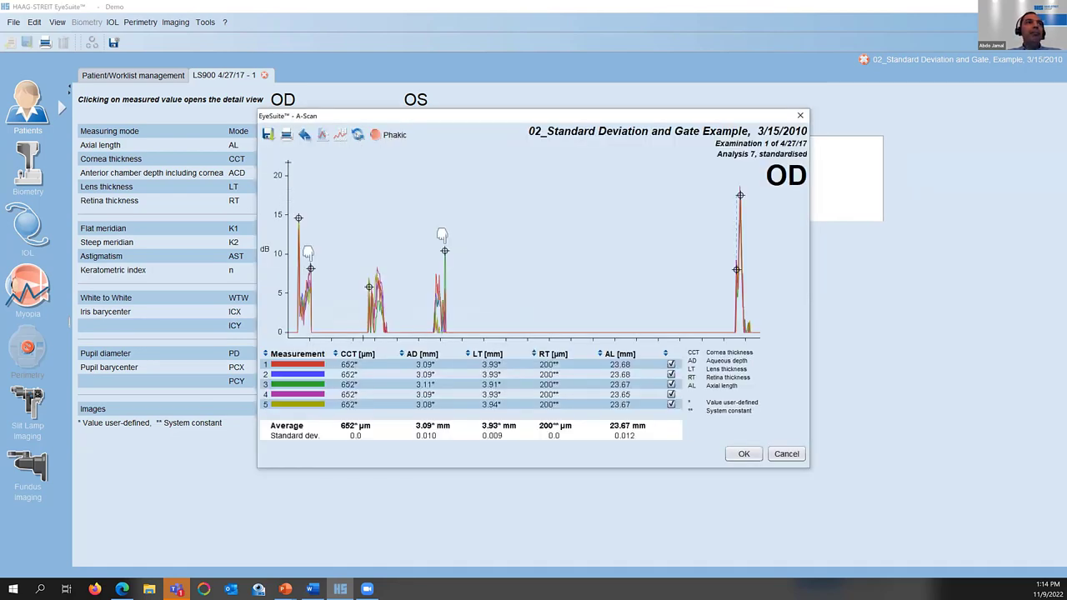
click(357, 135)
click(540, 312)
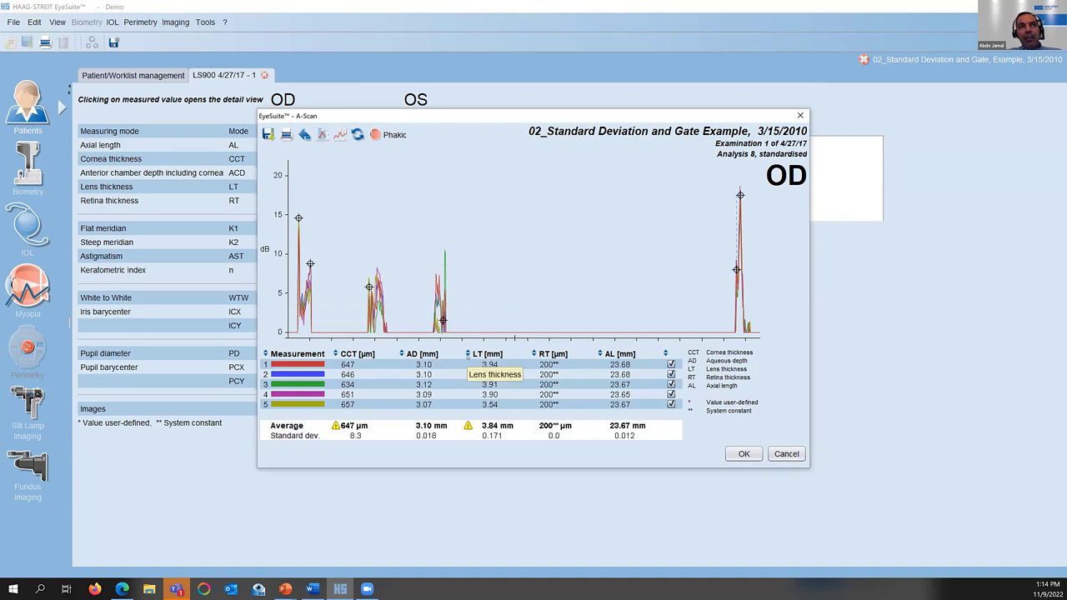
Step: Exclude the lowest lens thickness reading and the lowest cornea thickness reading, accept the A-scan and close the examination
click(484, 354)
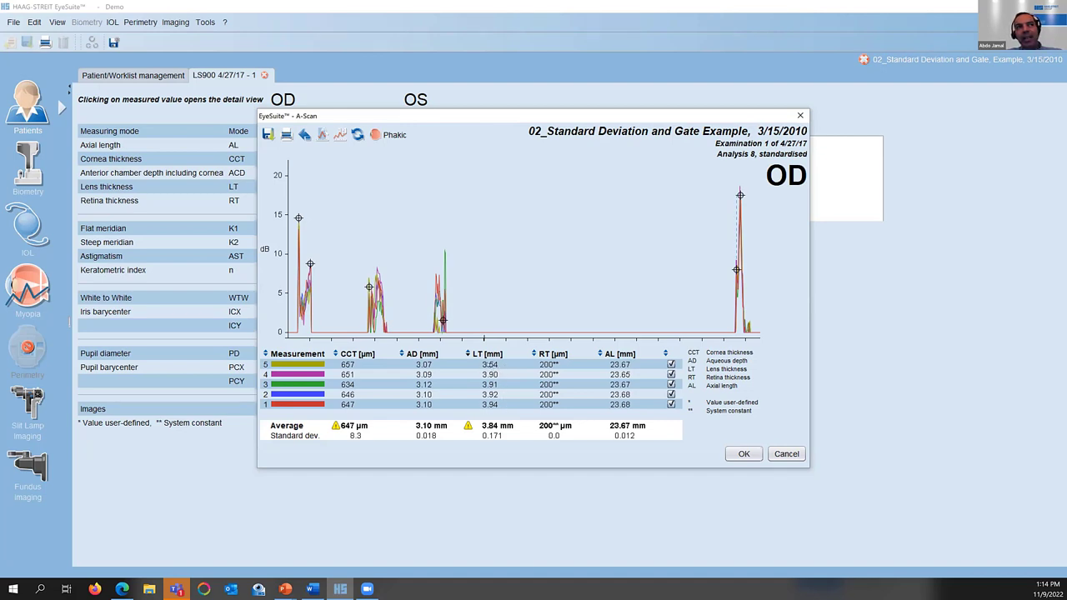
click(487, 365)
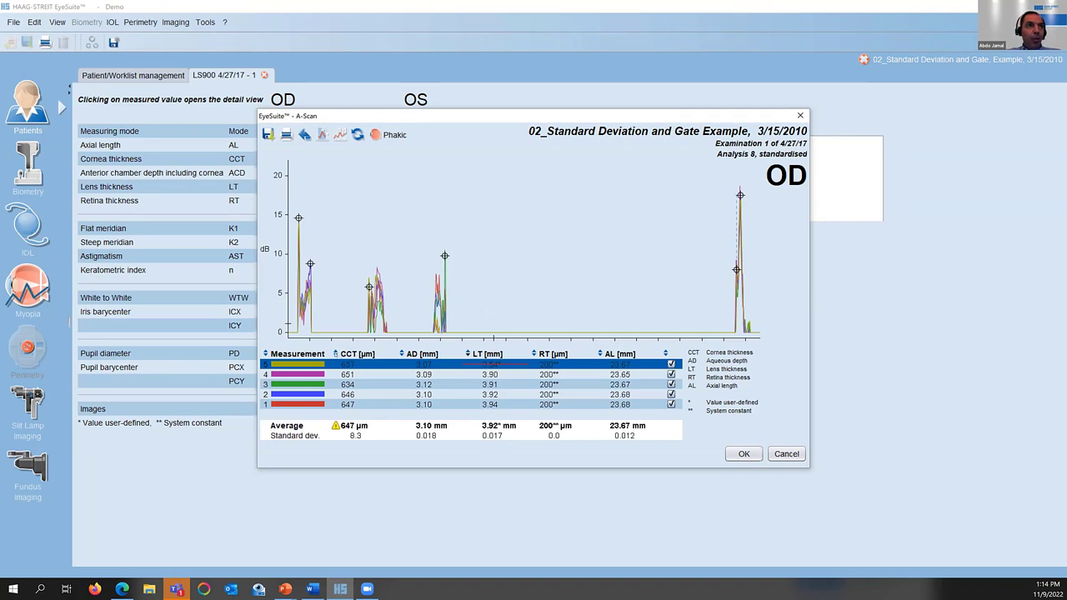
click(346, 354)
click(349, 365)
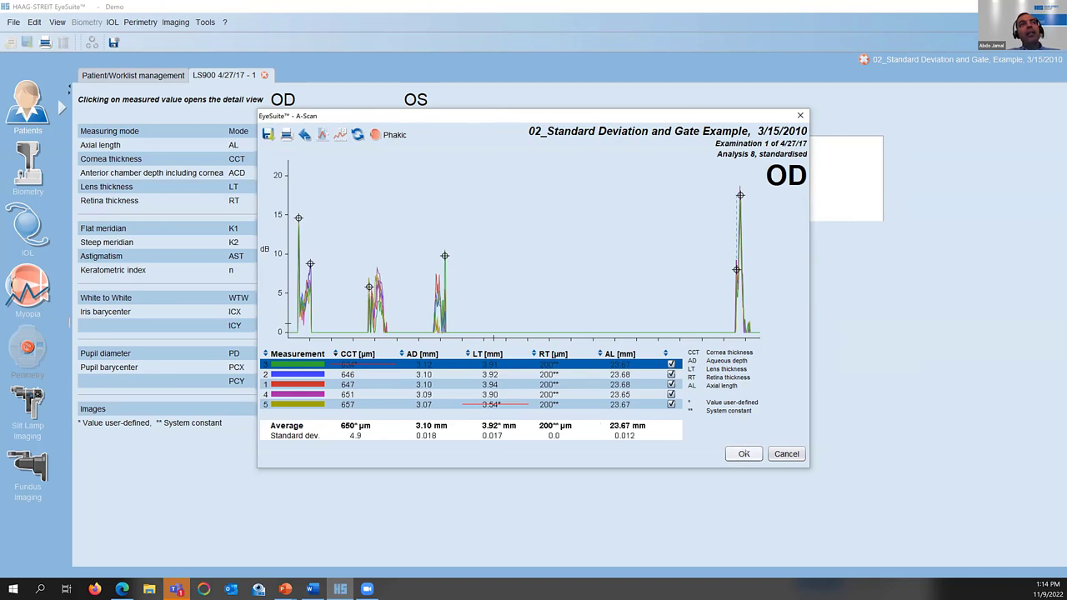
key(Return)
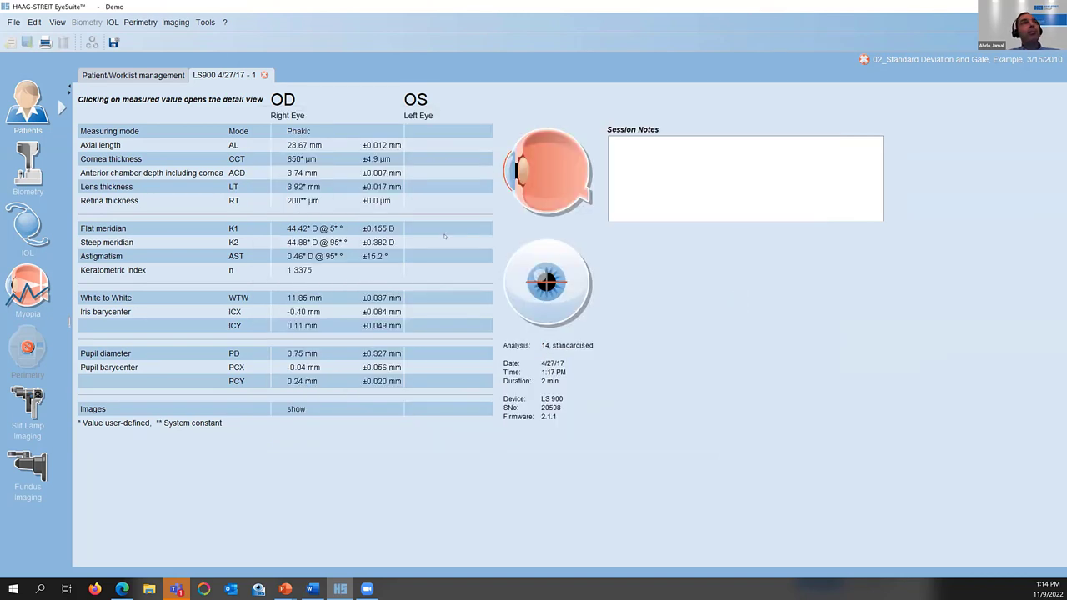
click(263, 75)
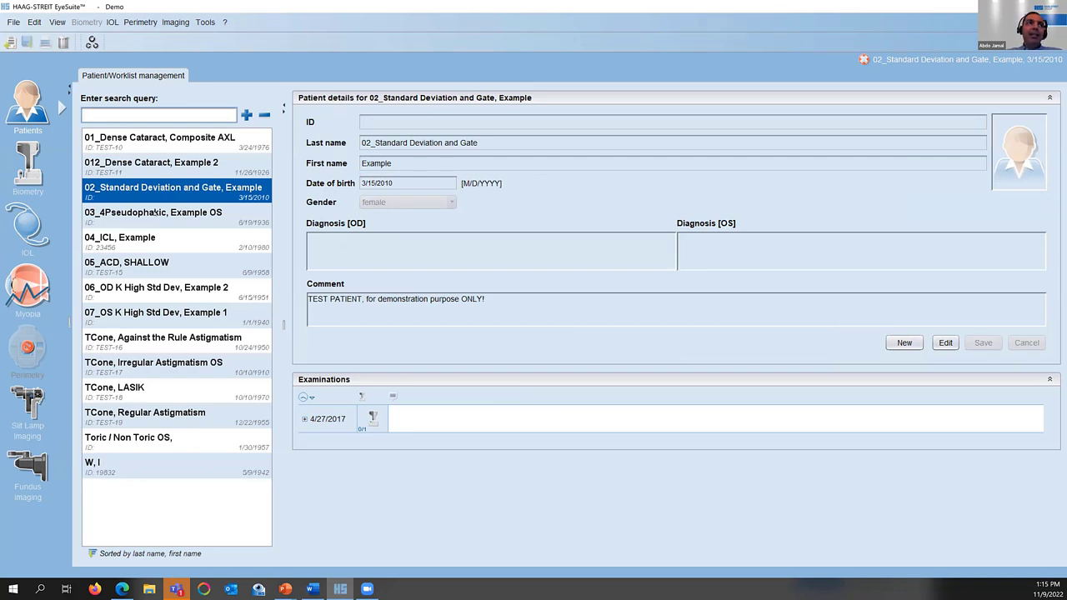
Step: Open the left eye's A-scan from the 6/5/2017 examination of 03_4Pseudophakic, Example OS
click(155, 214)
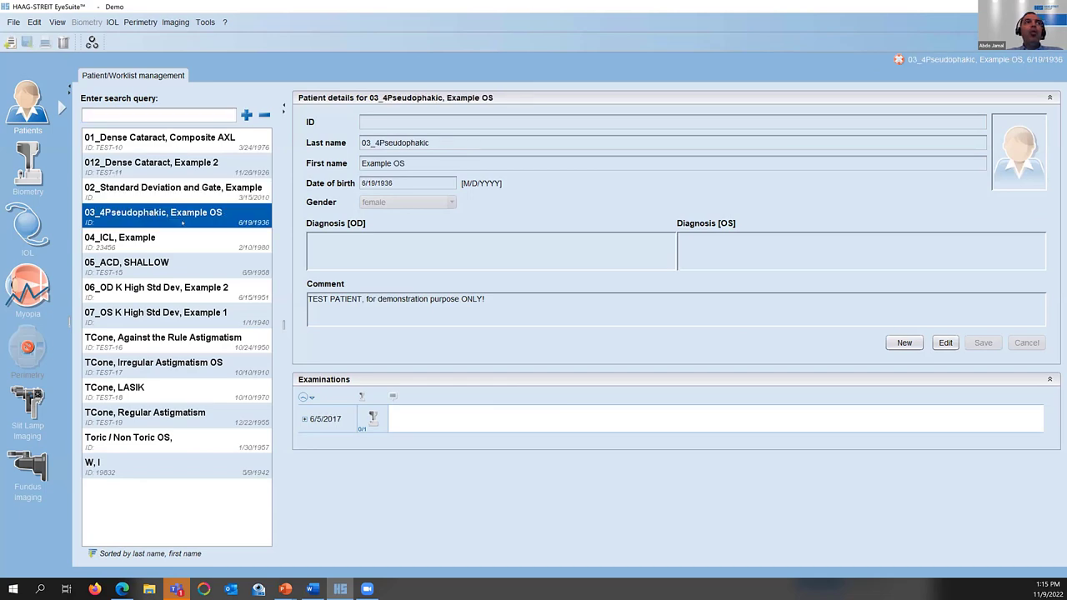
click(373, 417)
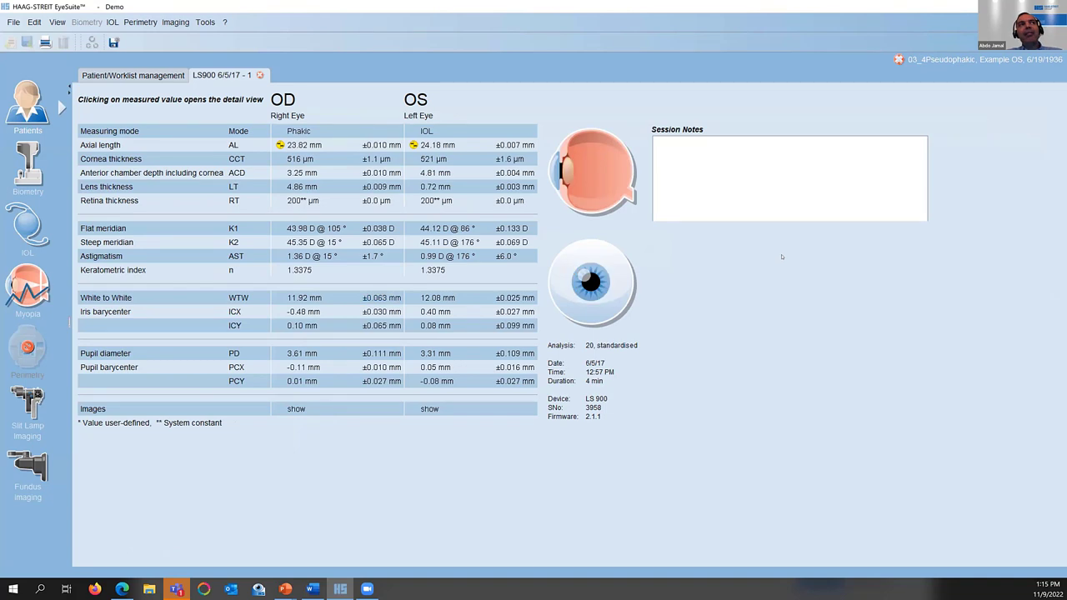
click(417, 173)
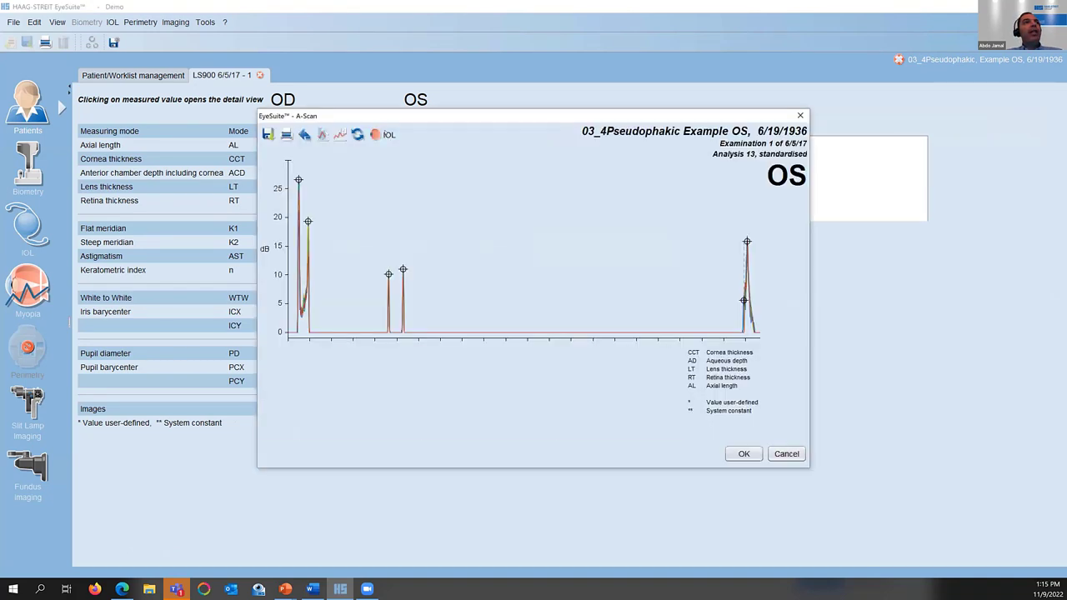
Step: Change the lens setting of the left eye's A-scan to Natural, re-evaluate the data and accept the result
click(385, 134)
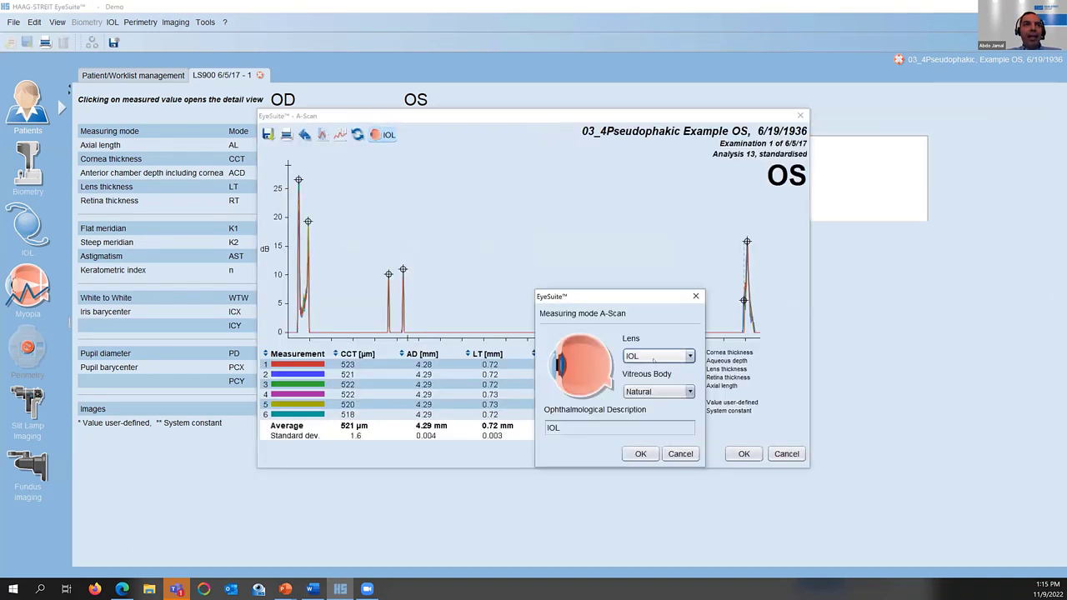
click(659, 356)
click(652, 374)
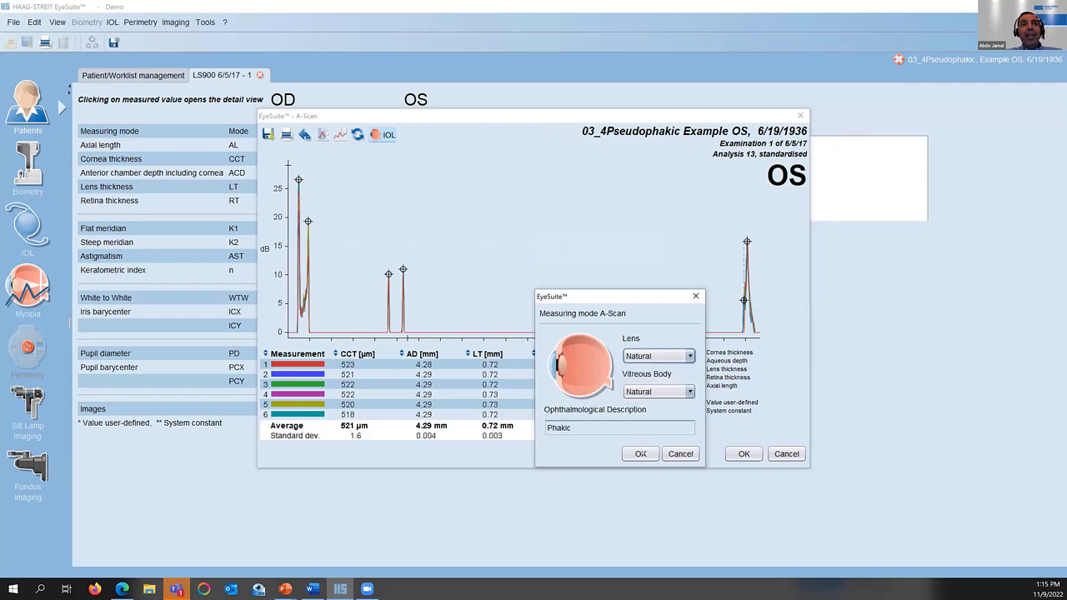
click(640, 454)
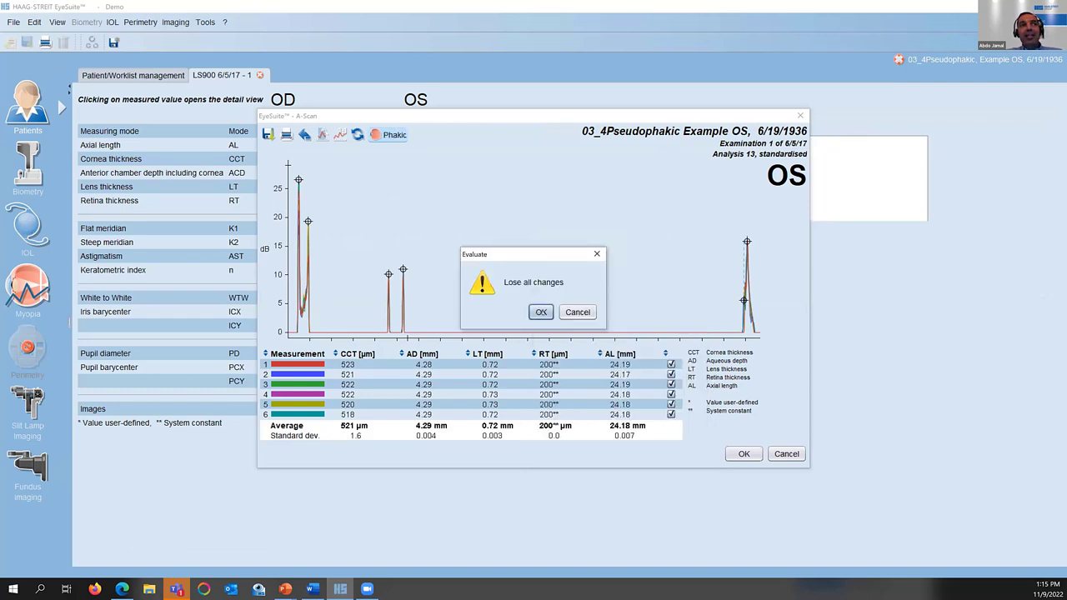
key(Return)
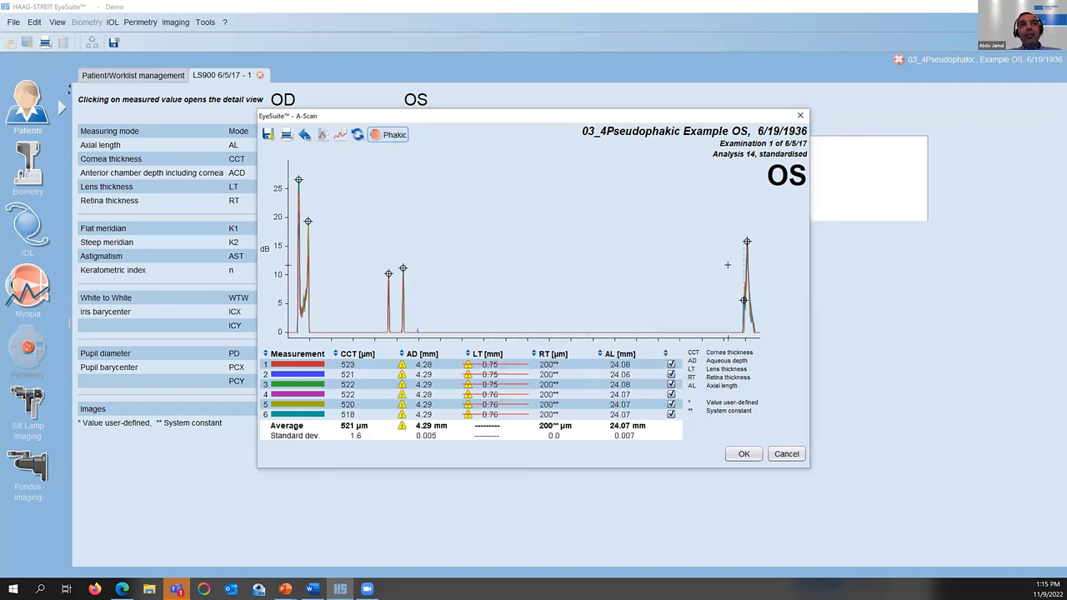
click(744, 453)
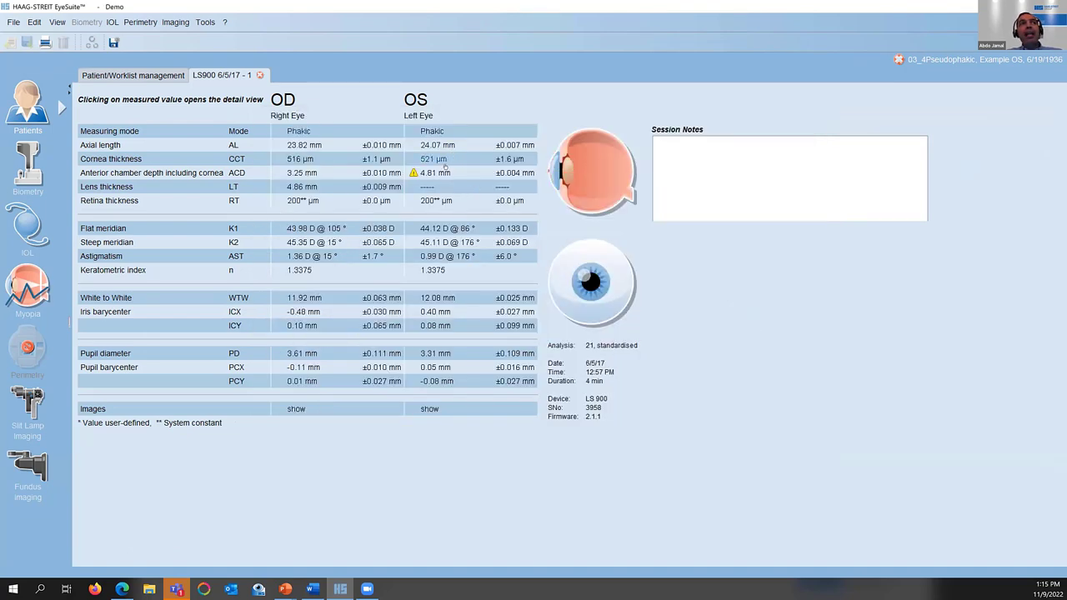
Step: Reopen the left eye's A-scan, set the lens in its measuring mode to IOL, re-evaluate the data and accept the result
click(442, 163)
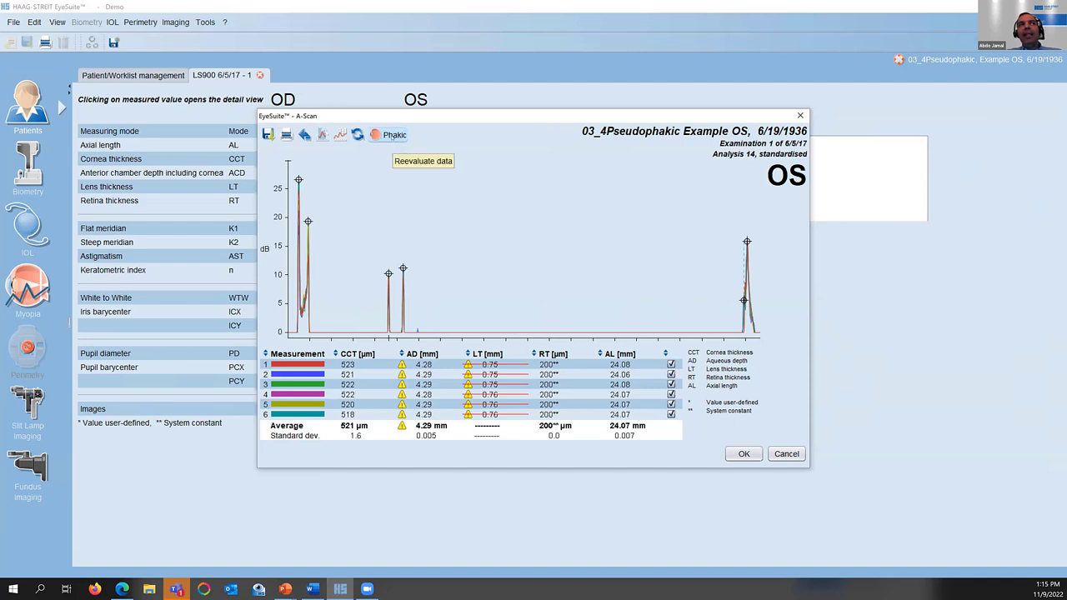
click(388, 135)
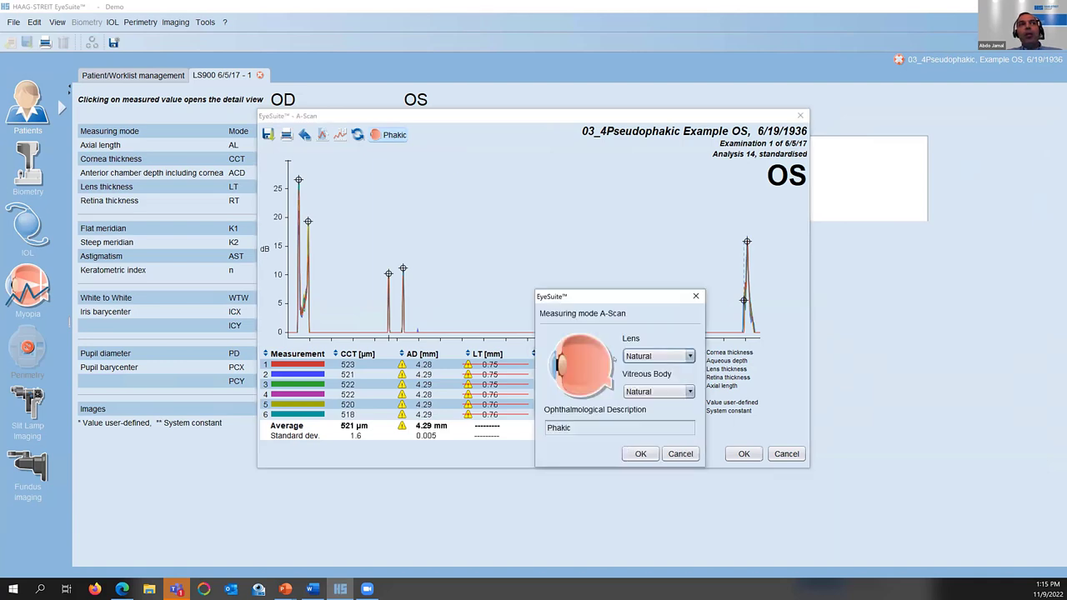
click(692, 357)
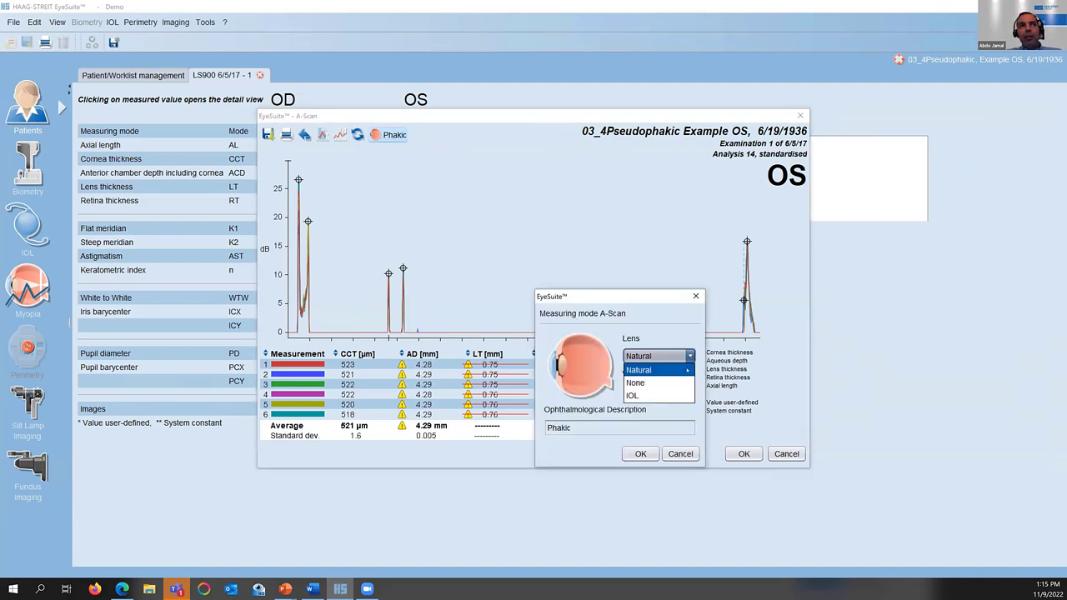
click(659, 395)
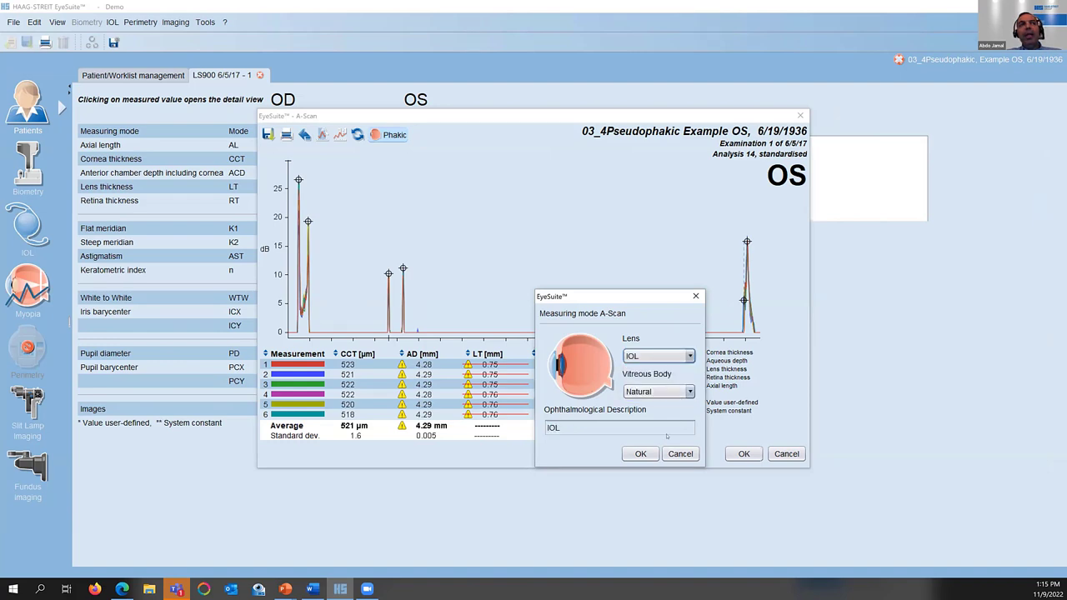
click(640, 454)
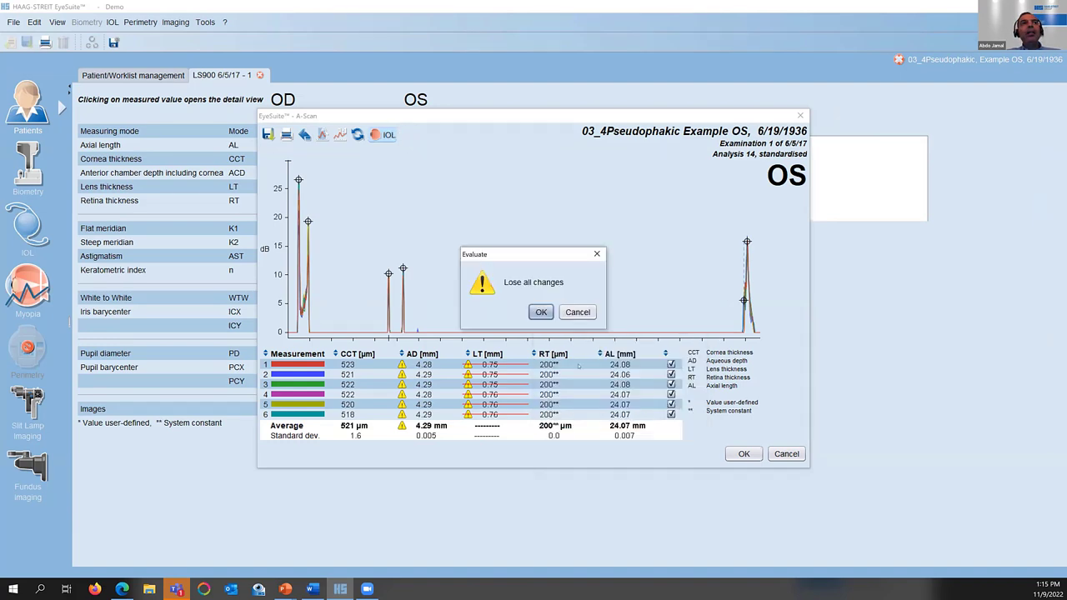
click(541, 312)
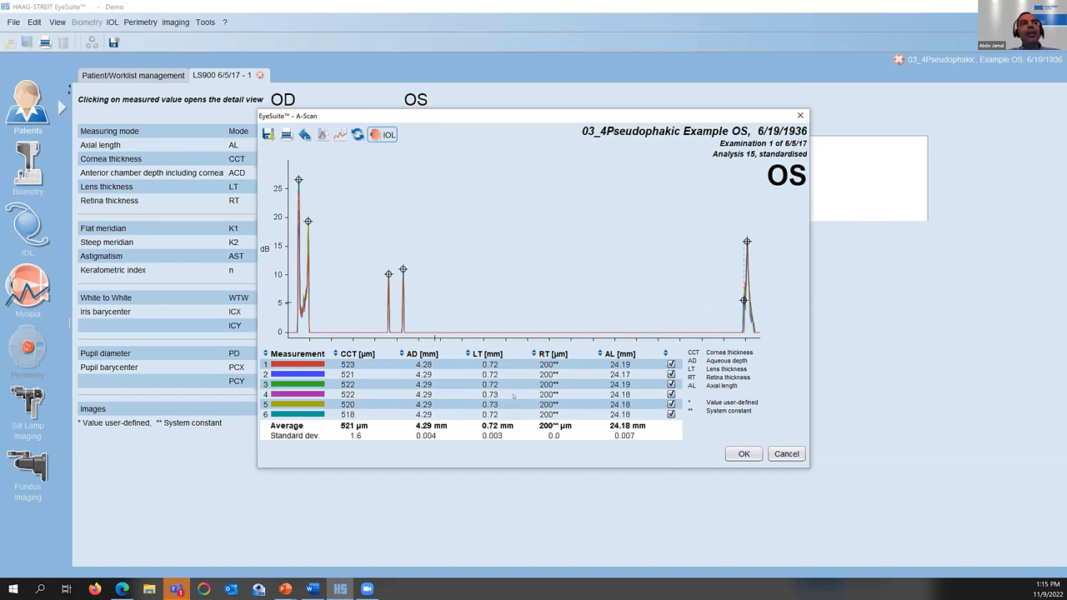
click(744, 454)
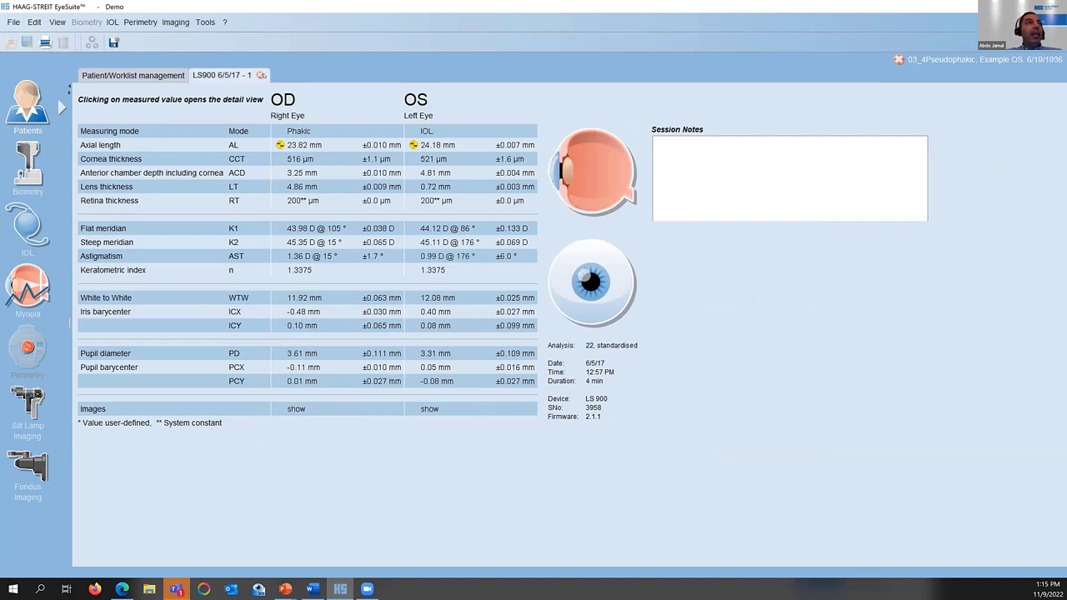
Step: Close the pseudophakic examination and open the 12/5/2017 biometry examination of patient 04_ICL, Example
click(259, 75)
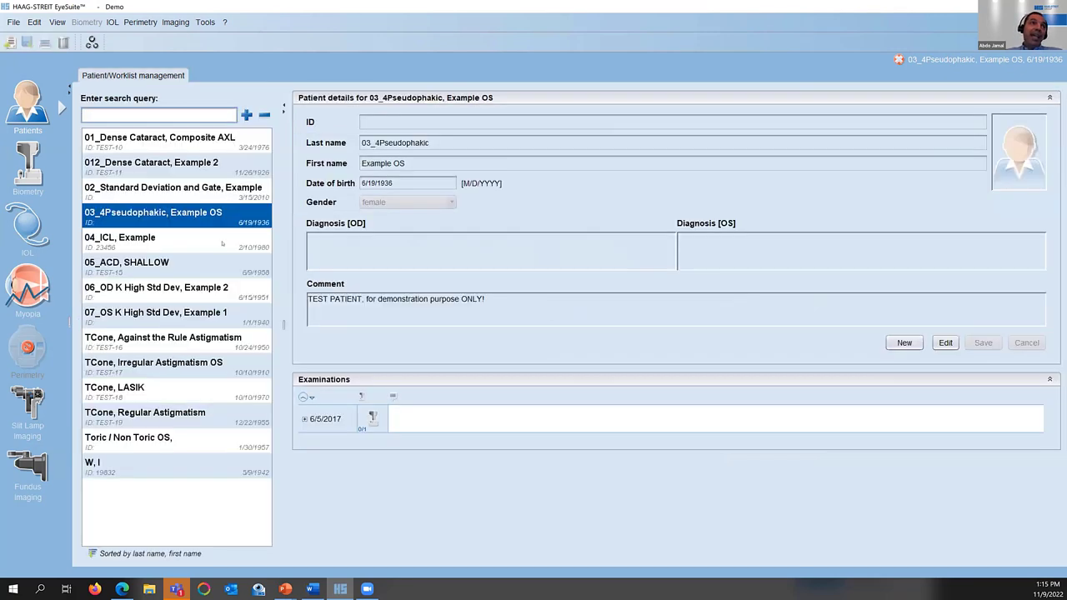
click(206, 237)
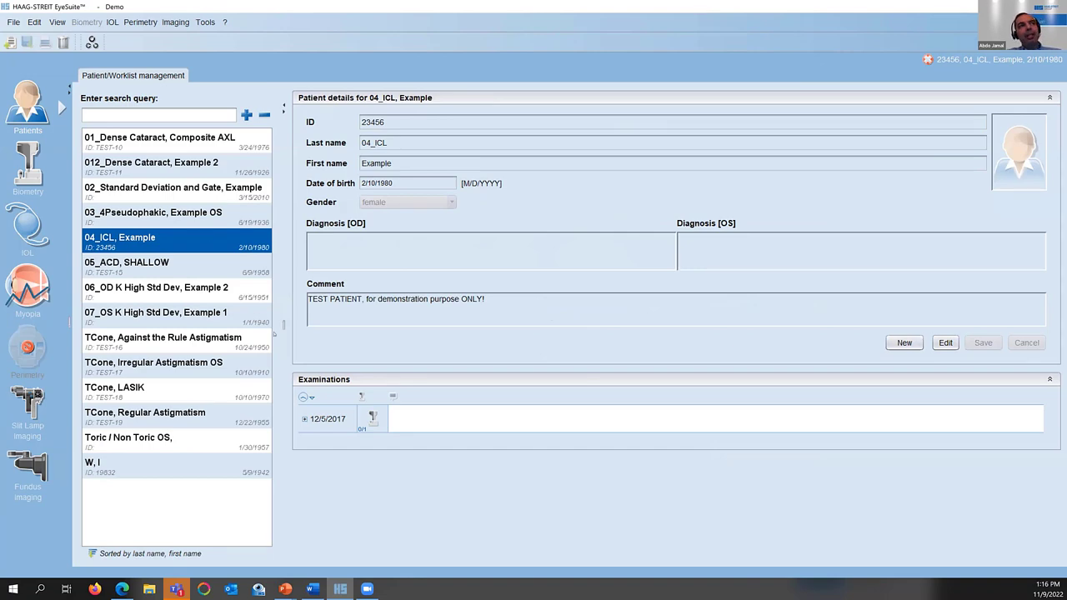
double_click(371, 419)
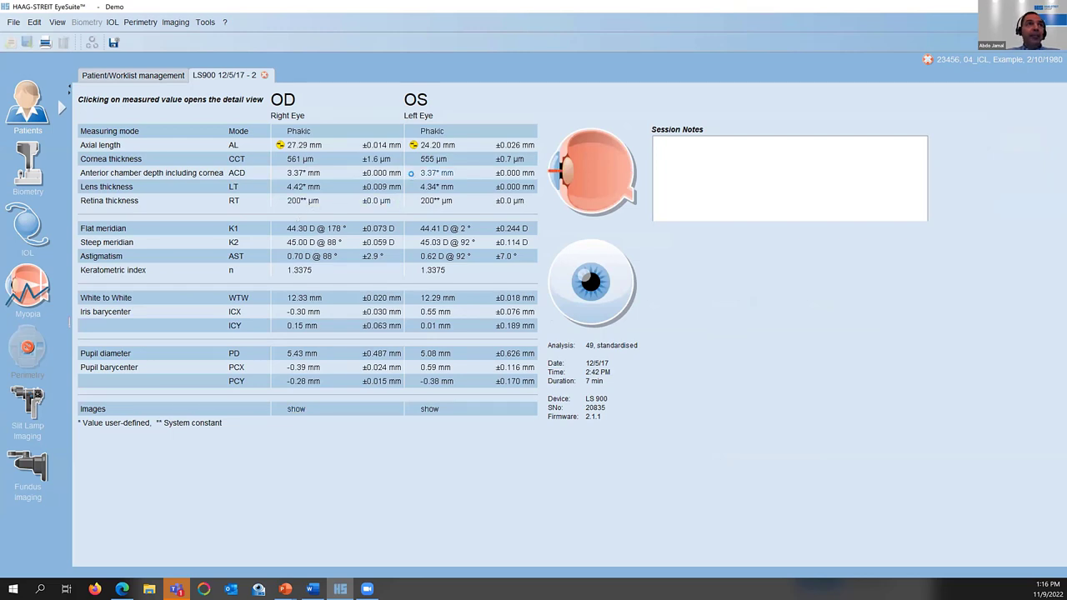
Step: Re-evaluate the left eye's A-scan, discarding its manual marker changes, and accept the result
click(412, 174)
key(Escape)
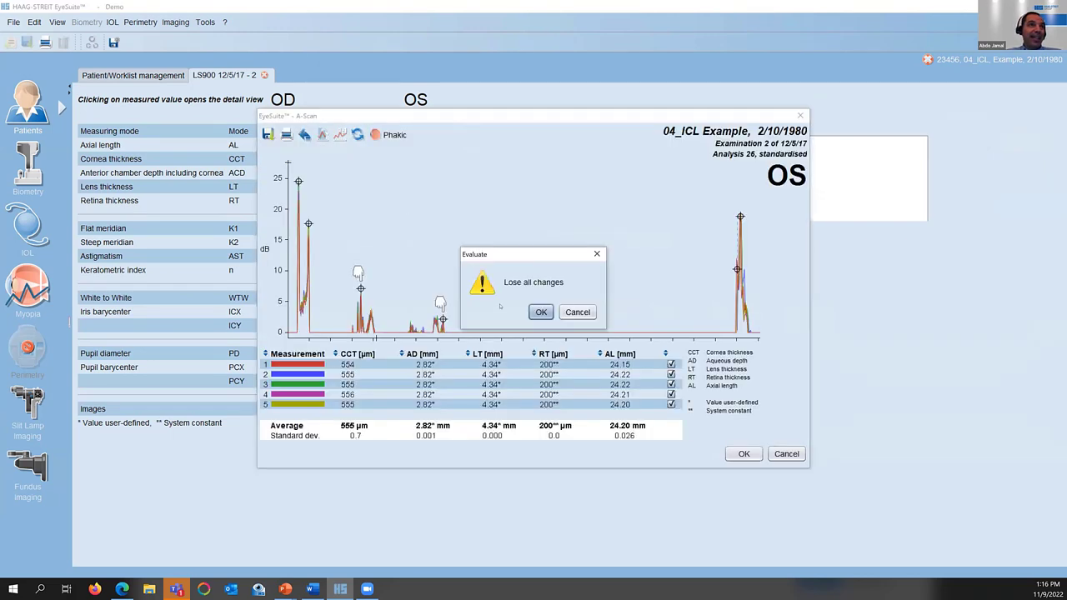
click(542, 313)
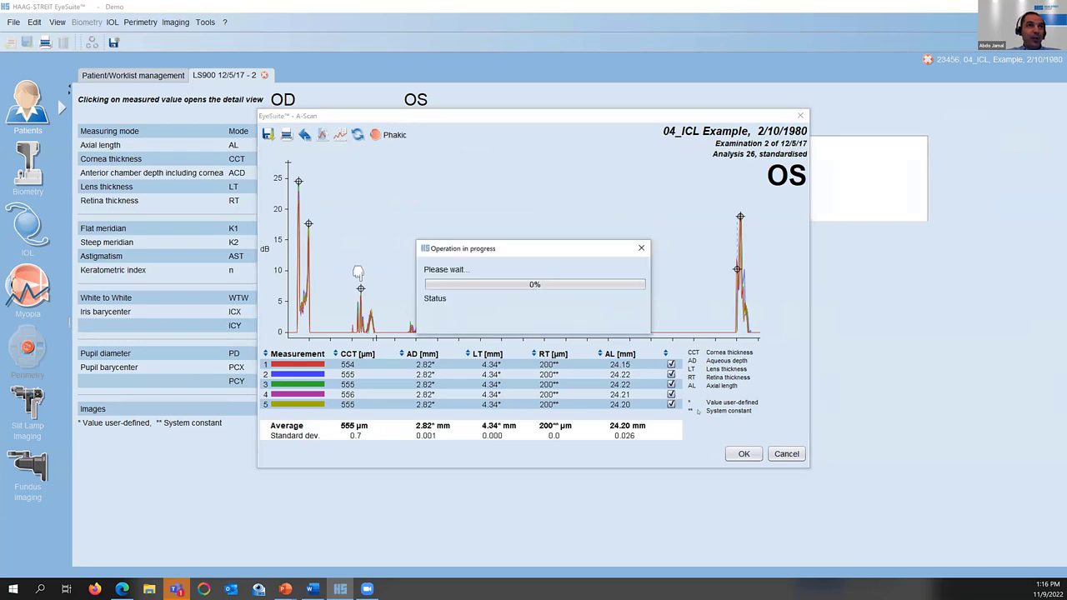
click(744, 453)
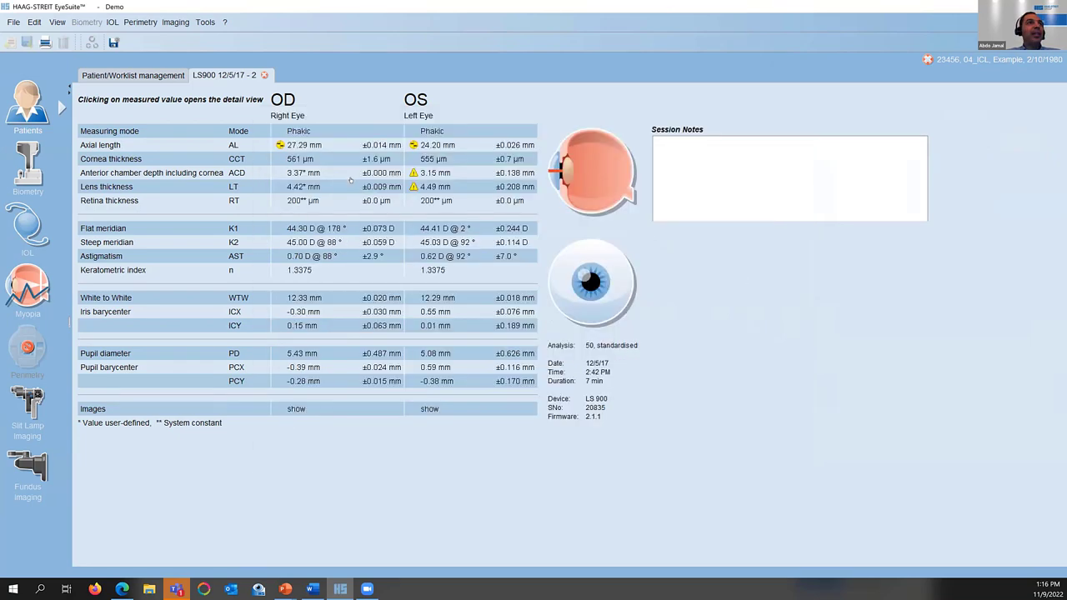
Step: Re-evaluate the right eye's A-scan, discarding its manual marker changes, and accept the result
click(326, 145)
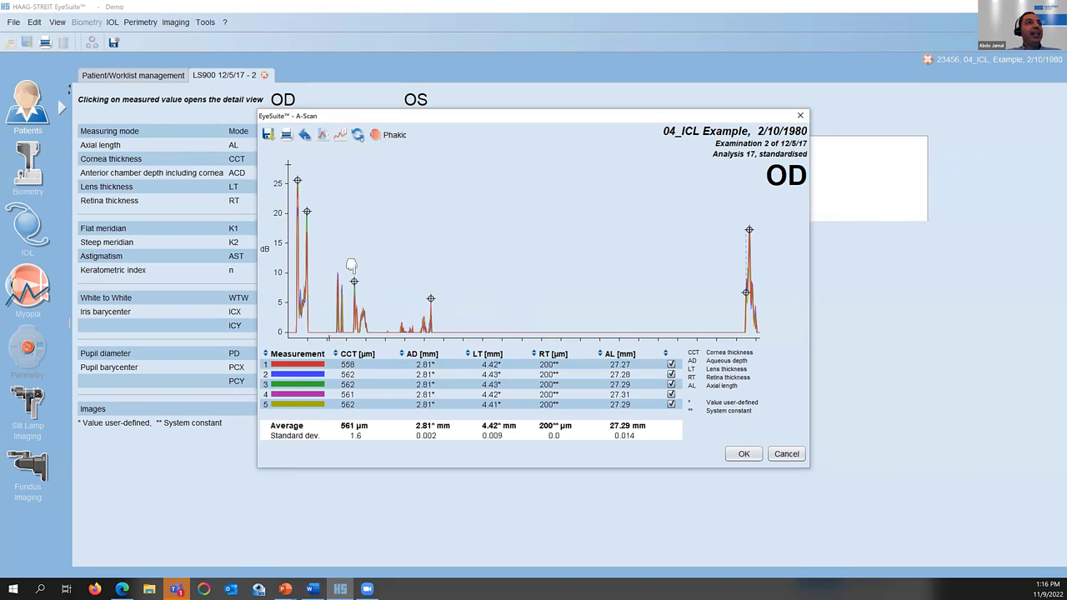
click(351, 265)
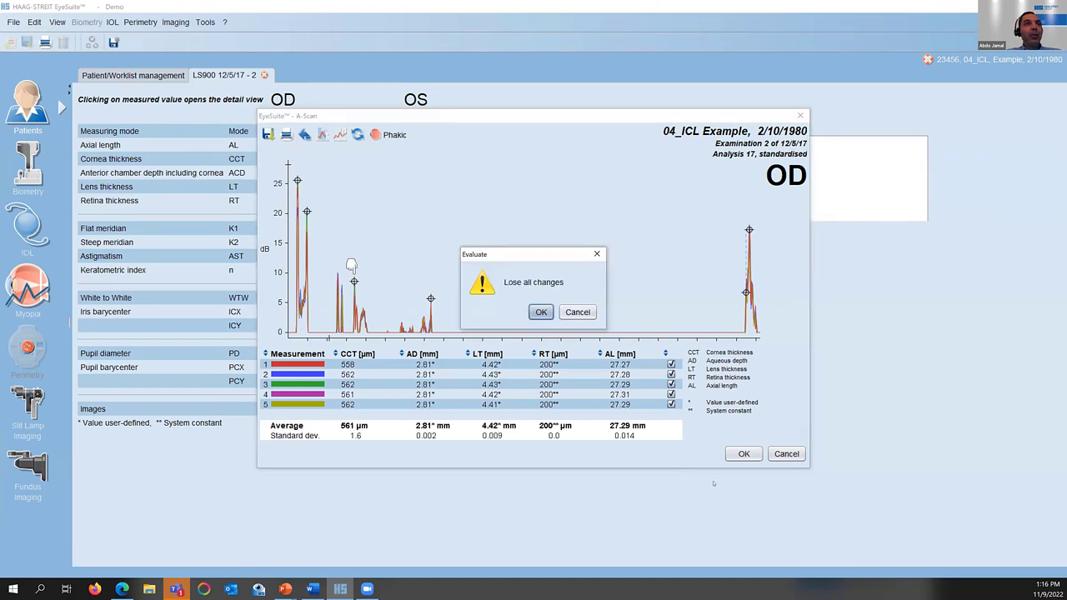
click(538, 313)
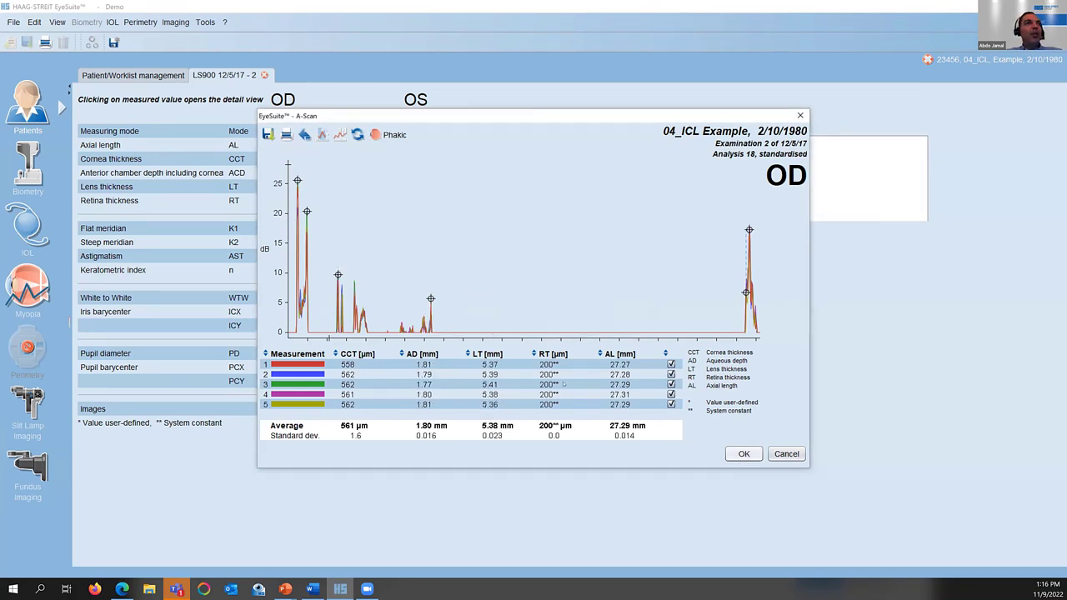
key(Return)
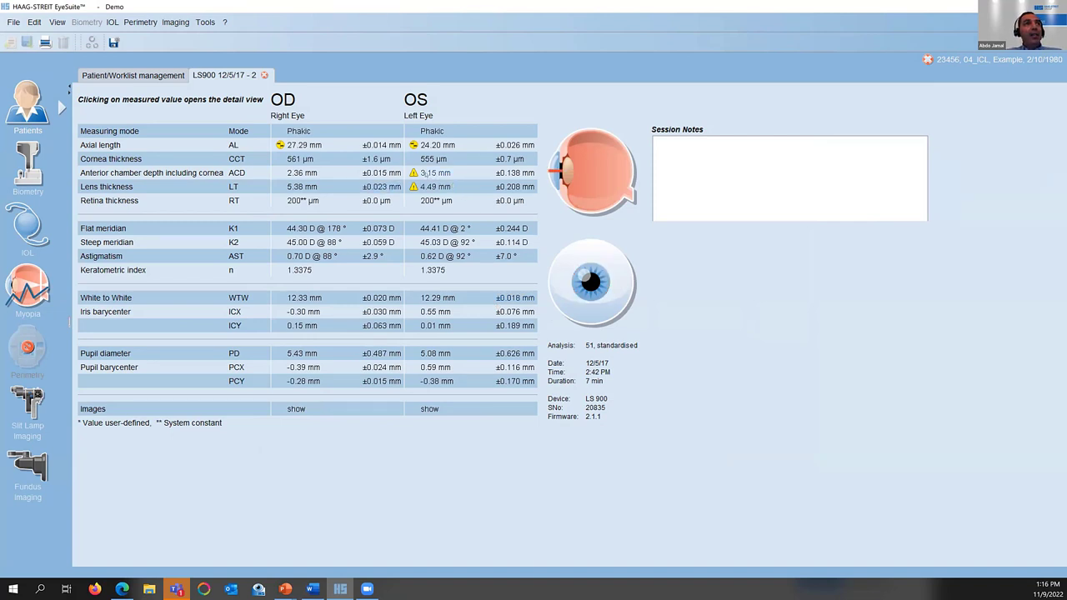
Step: In the left eye's A-scan, place the posterior lens marker on the last lens peak and the anterior marker on the roughly 5 dB peak, then accept
click(424, 173)
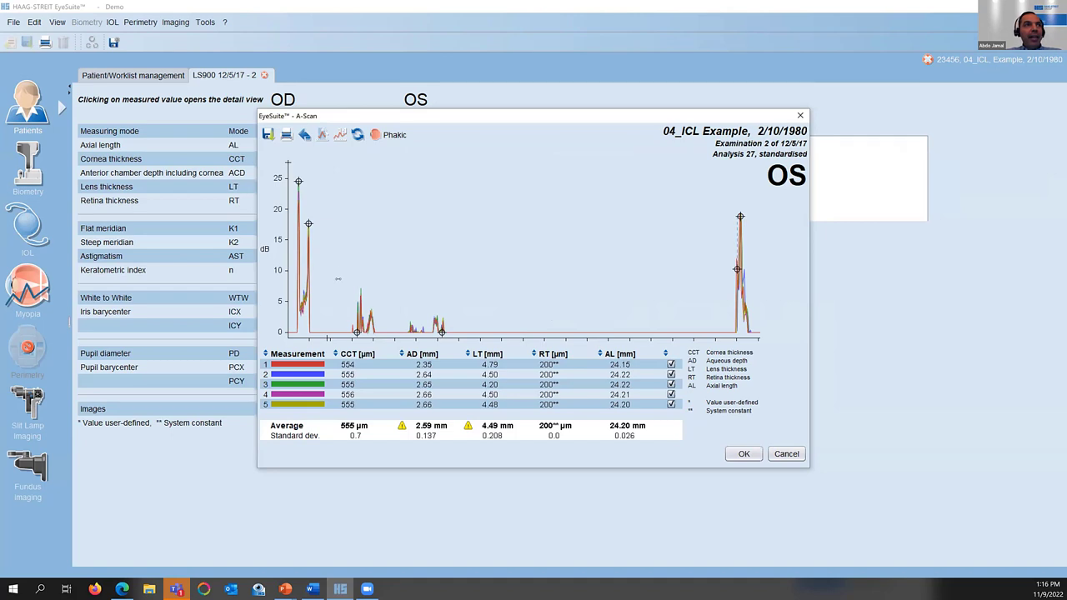
drag(338, 278, 493, 278)
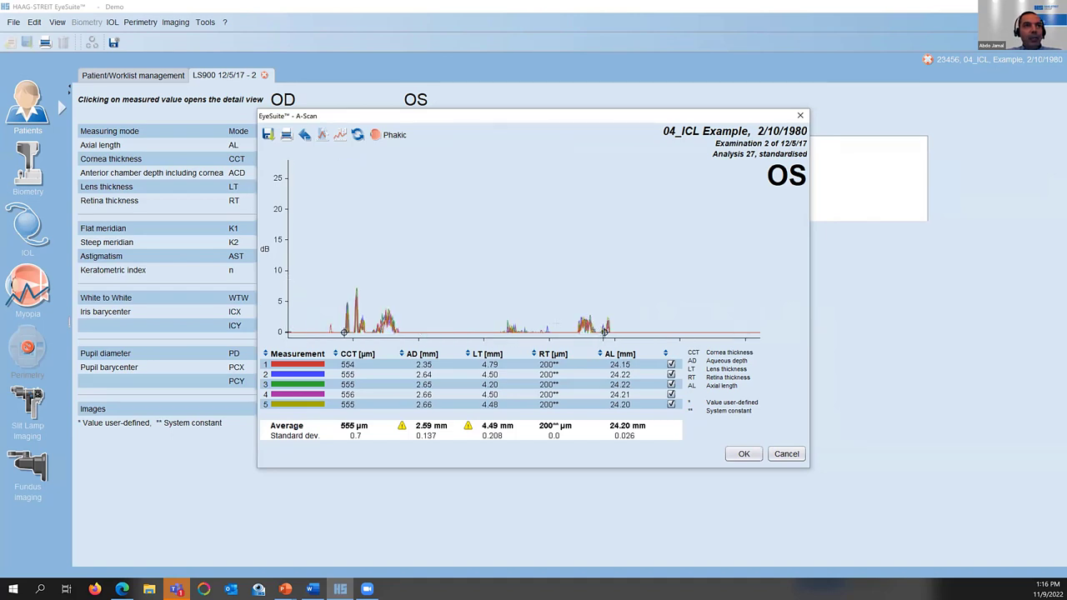
click(605, 331)
drag(607, 331, 607, 319)
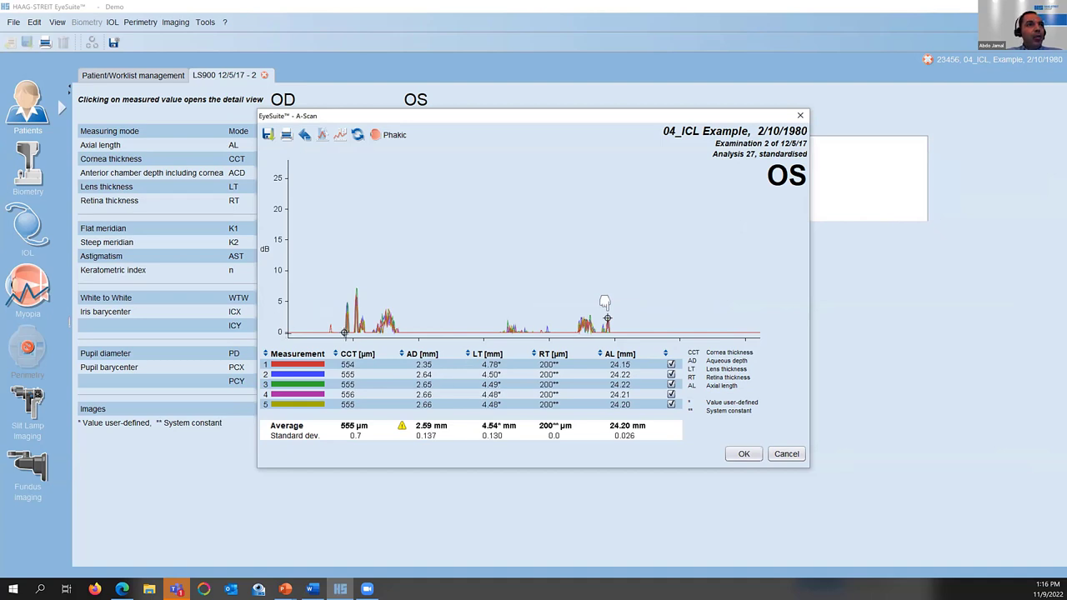
drag(343, 332, 347, 303)
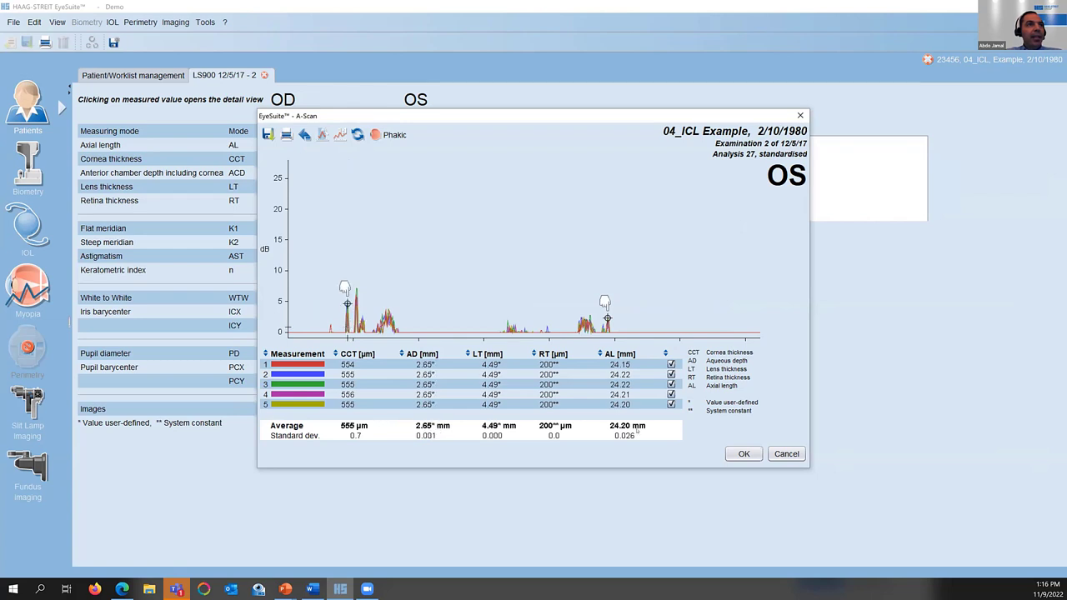
click(744, 454)
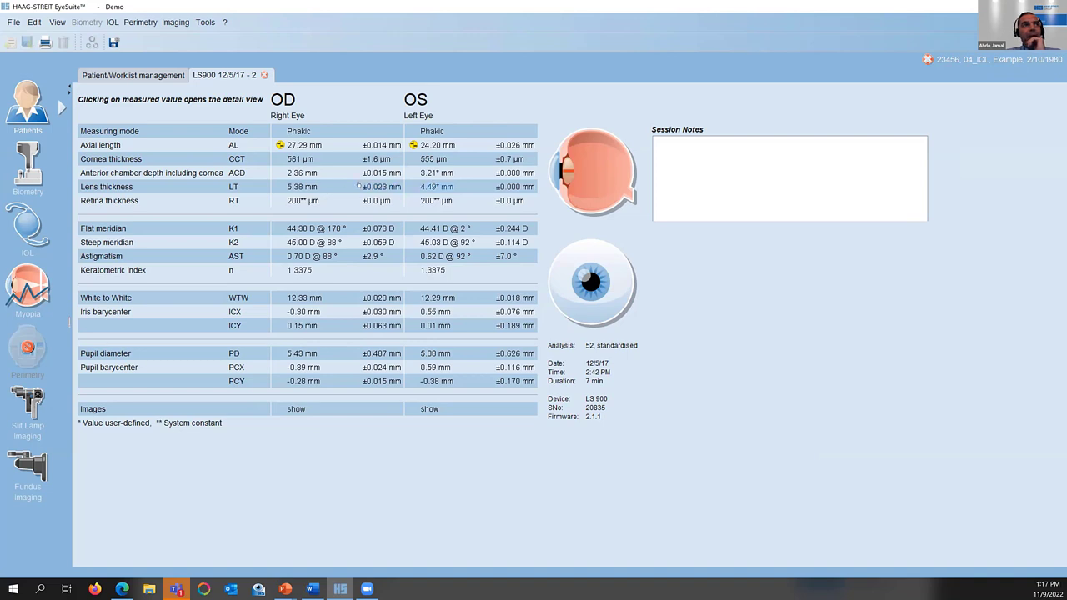
Step: In the right eye's A-scan, move the anterior lens marker from the first peak to the third peak after the cornea and accept
click(313, 176)
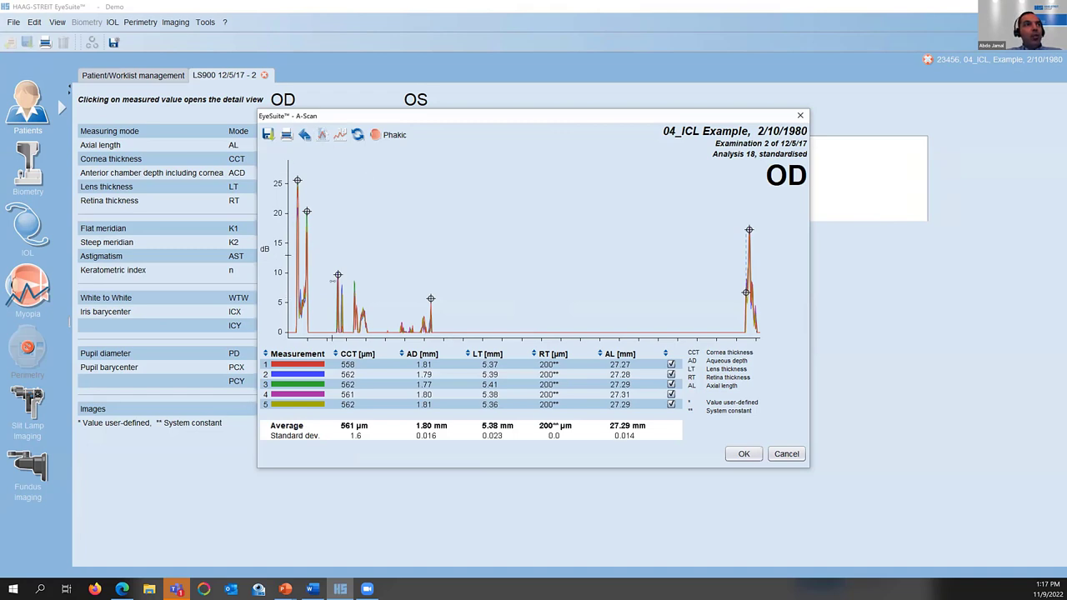
drag(327, 282, 495, 290)
click(374, 331)
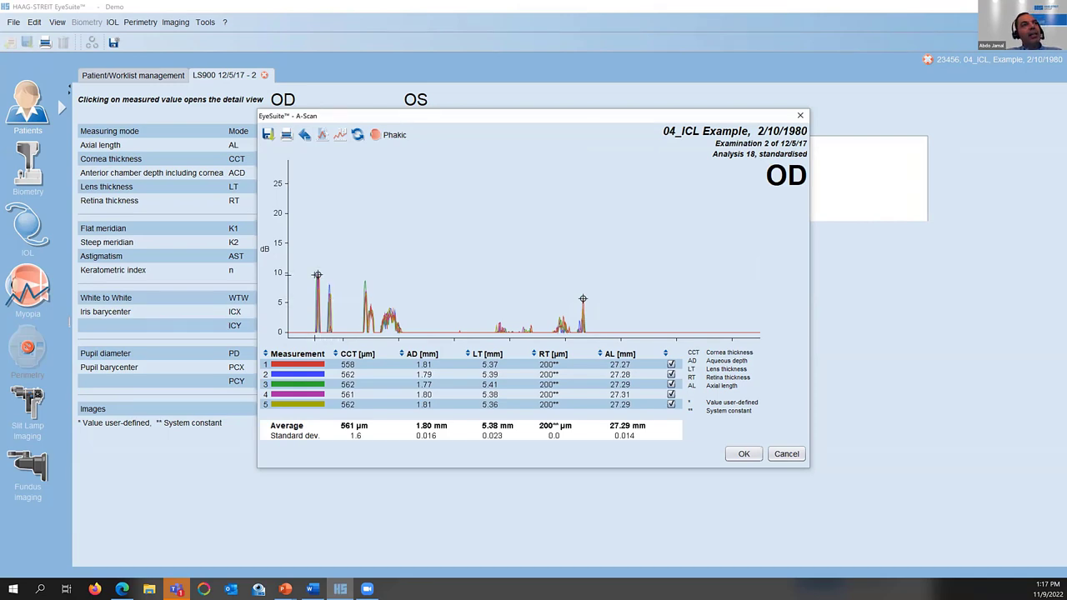
mouse_move(318, 275)
mouse_down()
mouse_move(370, 266)
mouse_move(362, 261)
mouse_up()
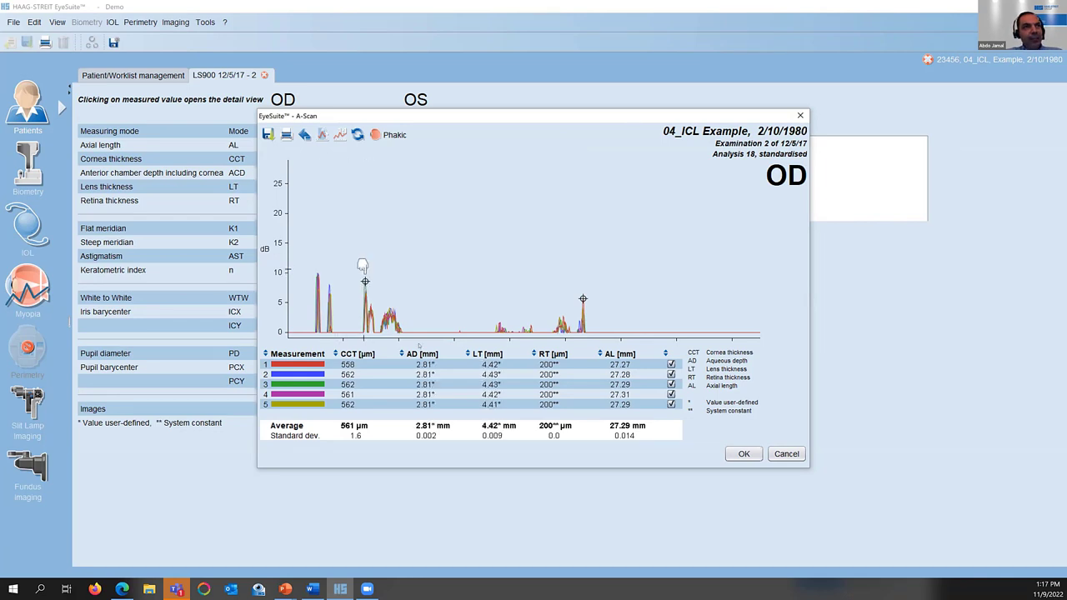
click(743, 454)
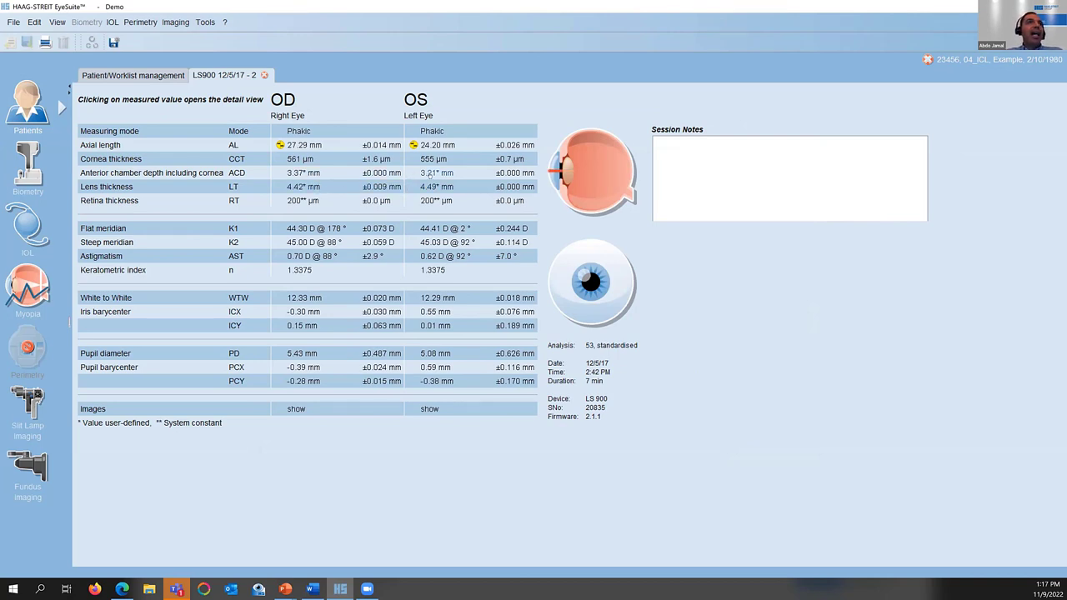
Step: In the left eye's A-scan, move the anterior lens marker to the adjacent taller peak and accept the edited scan
click(427, 173)
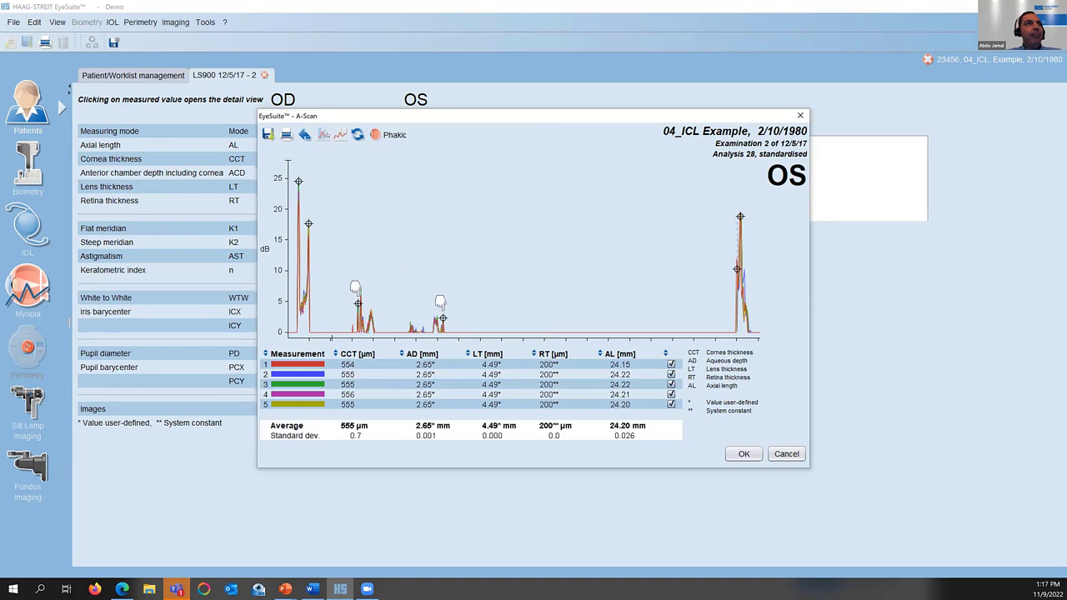
drag(336, 283, 493, 283)
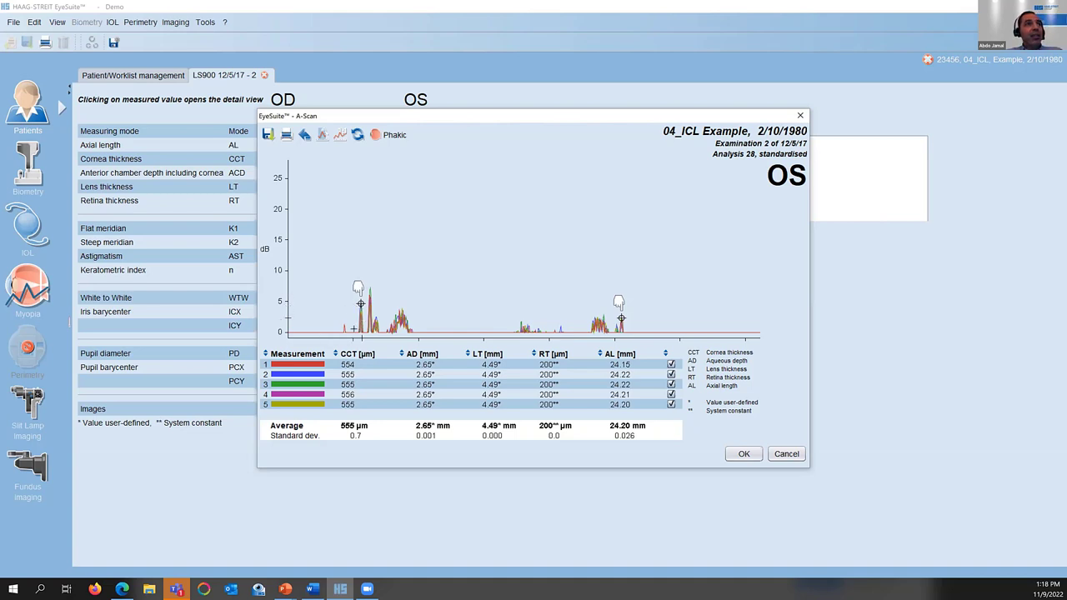
drag(360, 304, 369, 295)
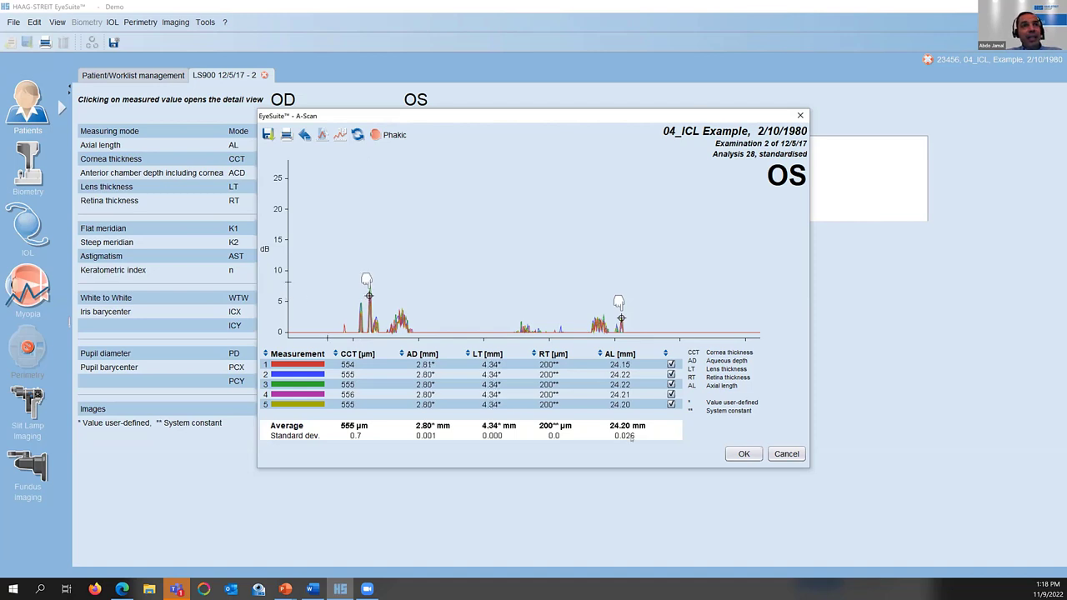
click(732, 452)
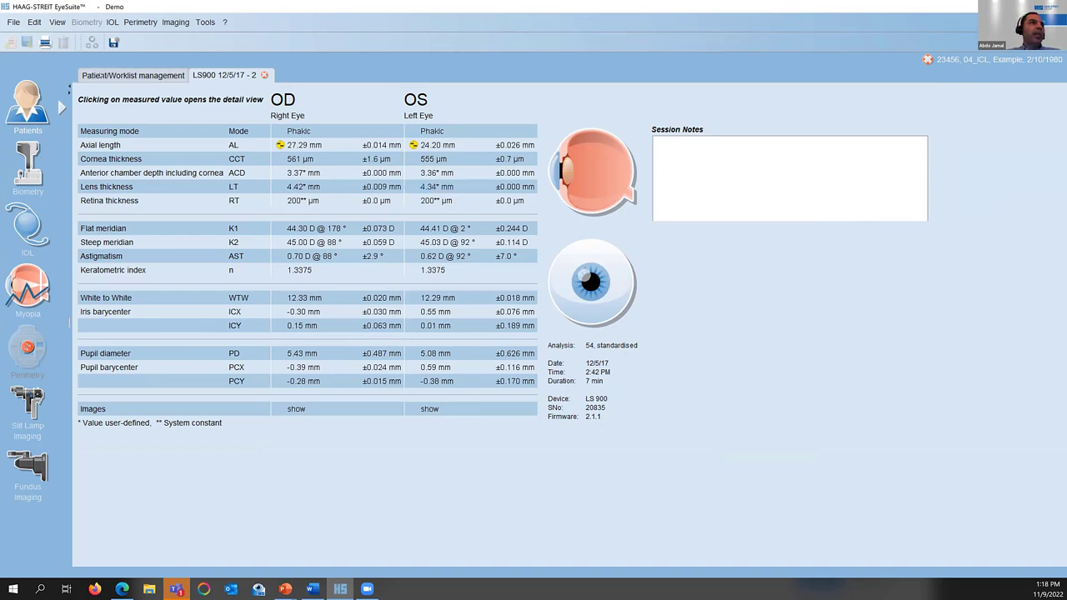
Step: Review the left eye's A-scan in the 3/8/2019 examination of test patient 05_ACD, SHALLOW, then close the examination
click(93, 74)
click(196, 263)
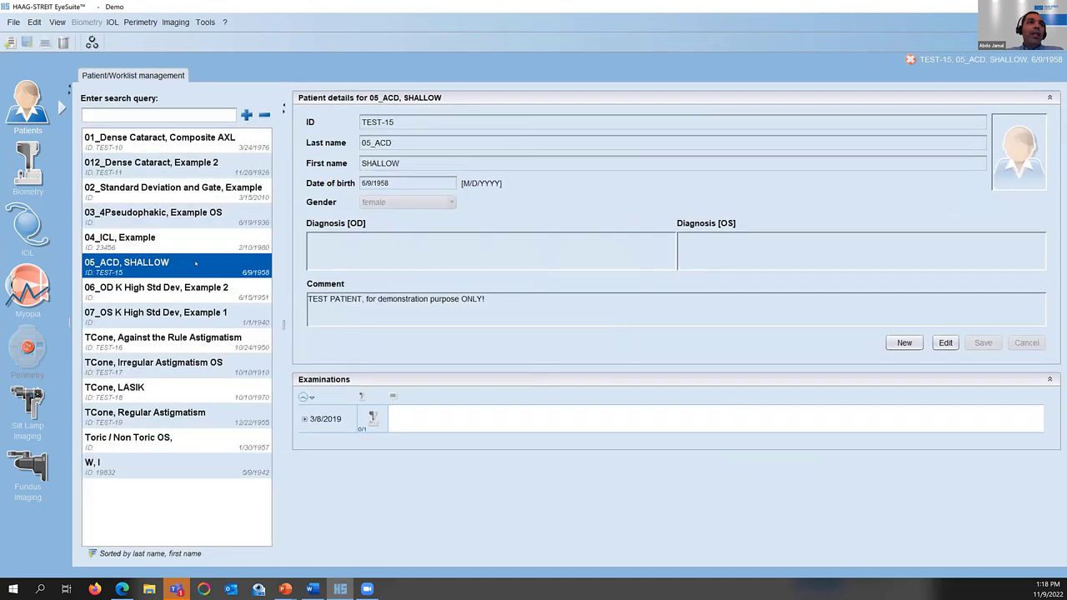
click(372, 419)
double_click(372, 419)
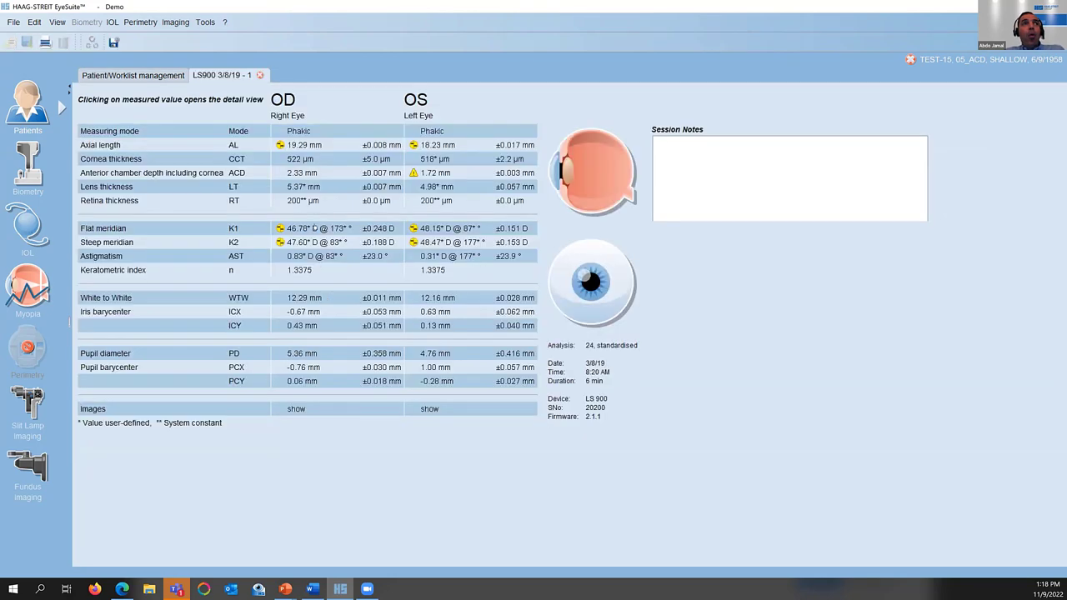
click(433, 179)
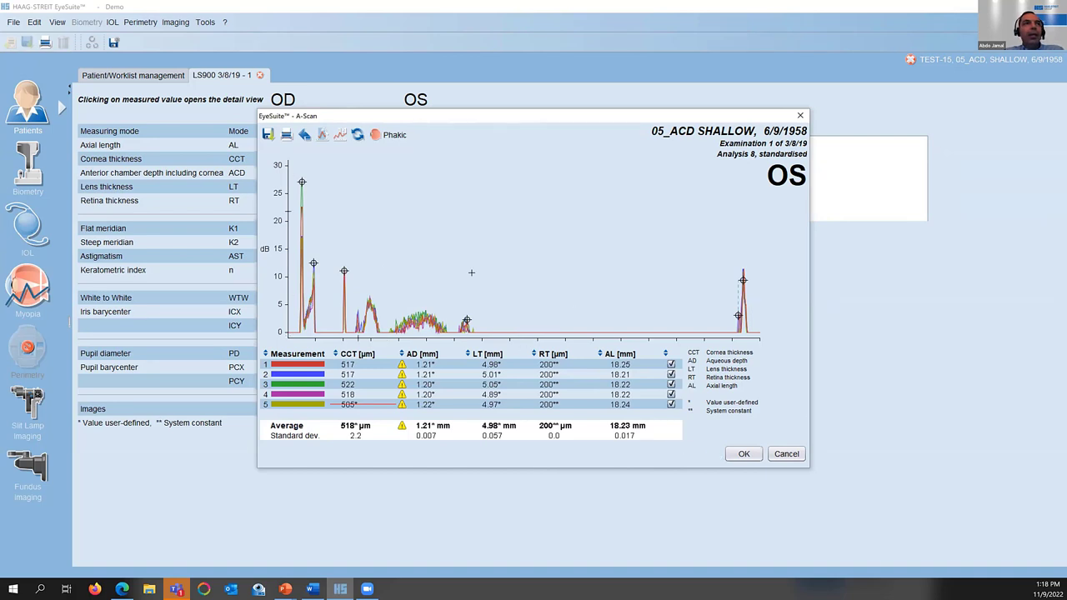
click(740, 454)
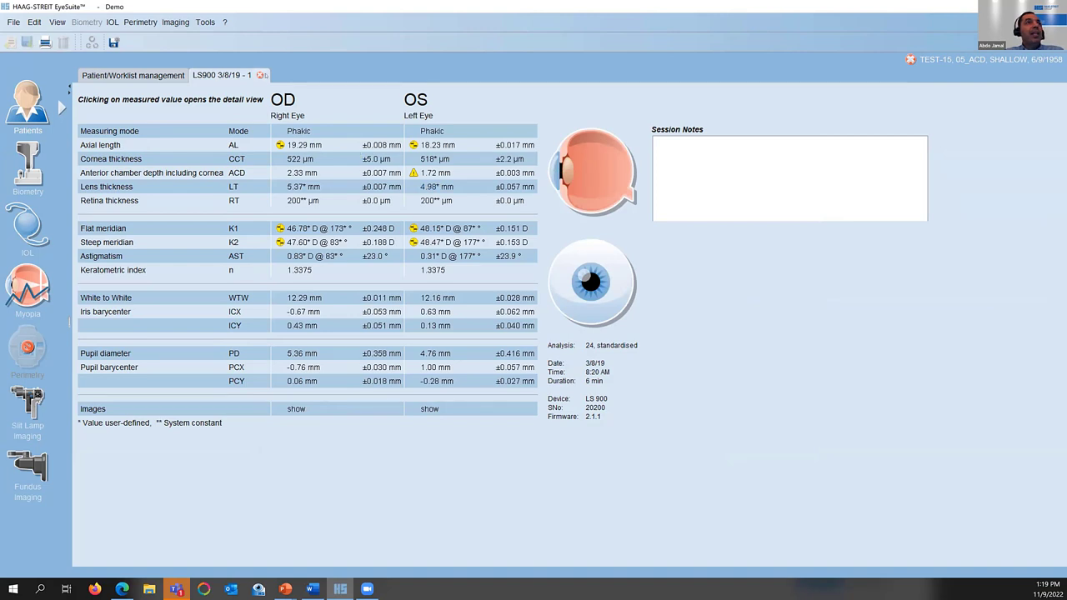
click(260, 75)
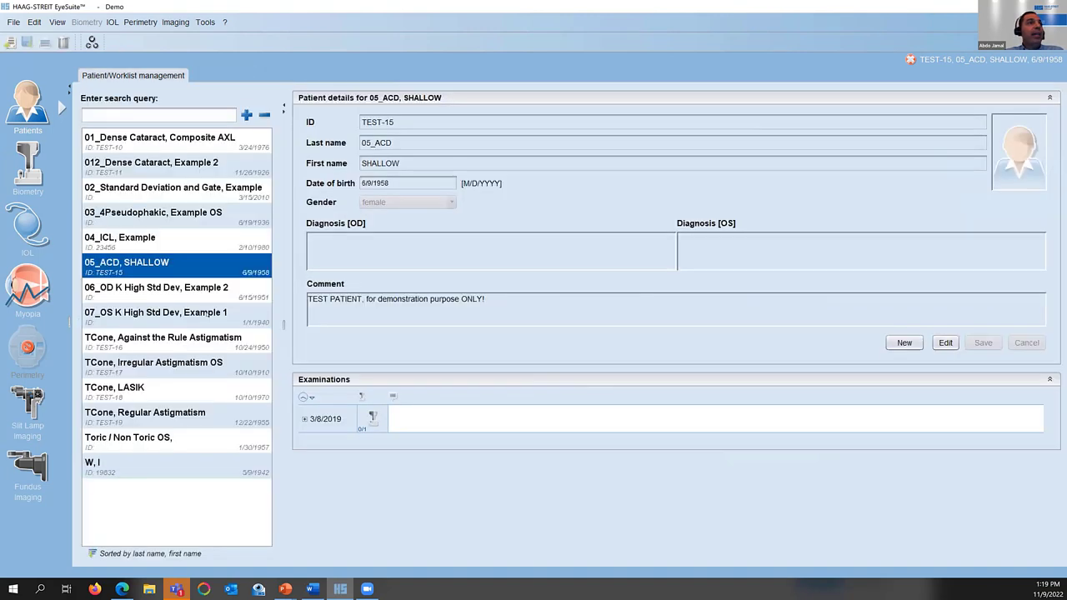
Step: Open the left eye's keratometry details from the 5/19/2017 examination of test patient 07_OS K High Std Dev, Example 1
click(155, 313)
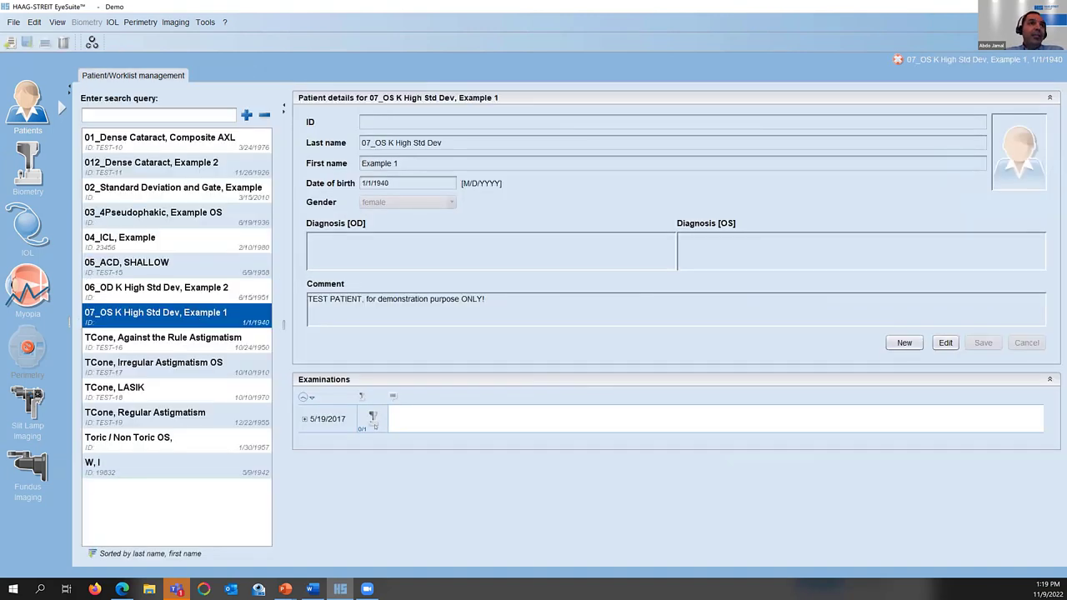
click(375, 424)
double_click(373, 419)
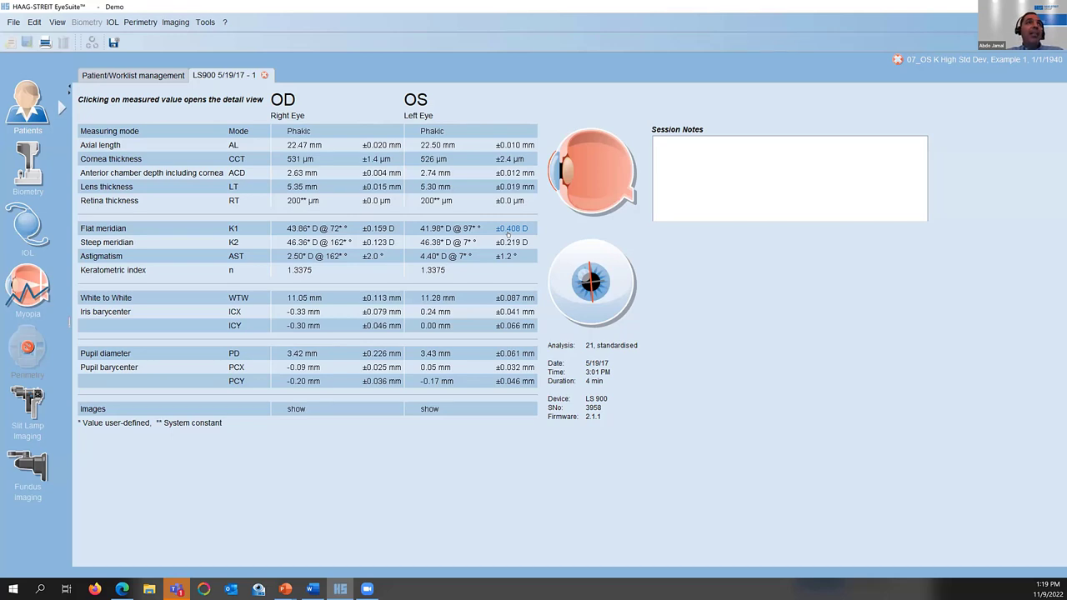
click(466, 231)
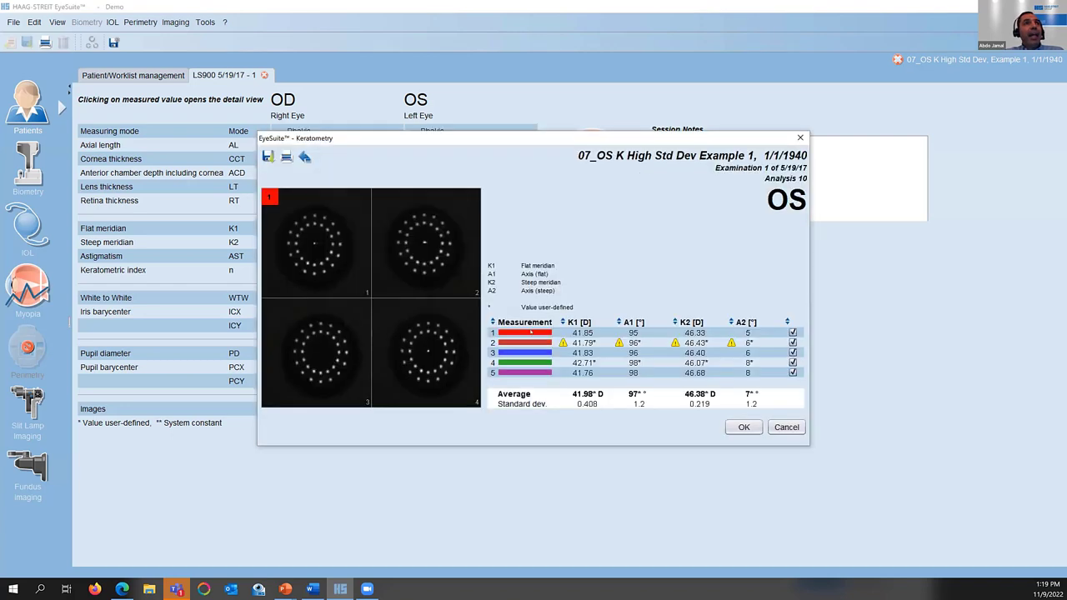
Step: Exclude measurement 2 from the left eye's keratometry after checking the images of each measurement, and accept the result
click(538, 343)
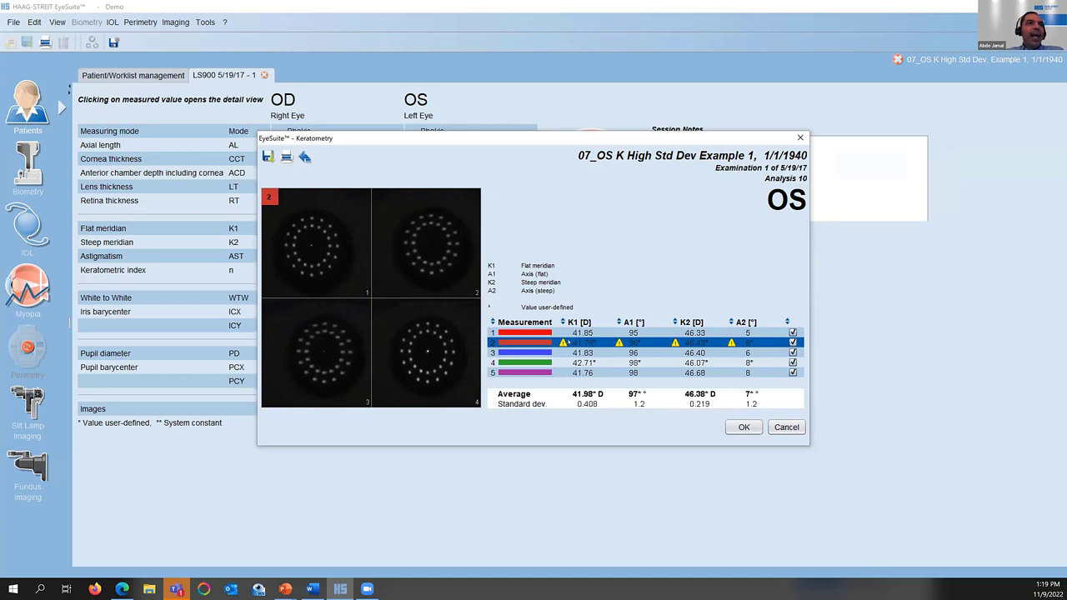
click(793, 343)
click(584, 333)
click(575, 352)
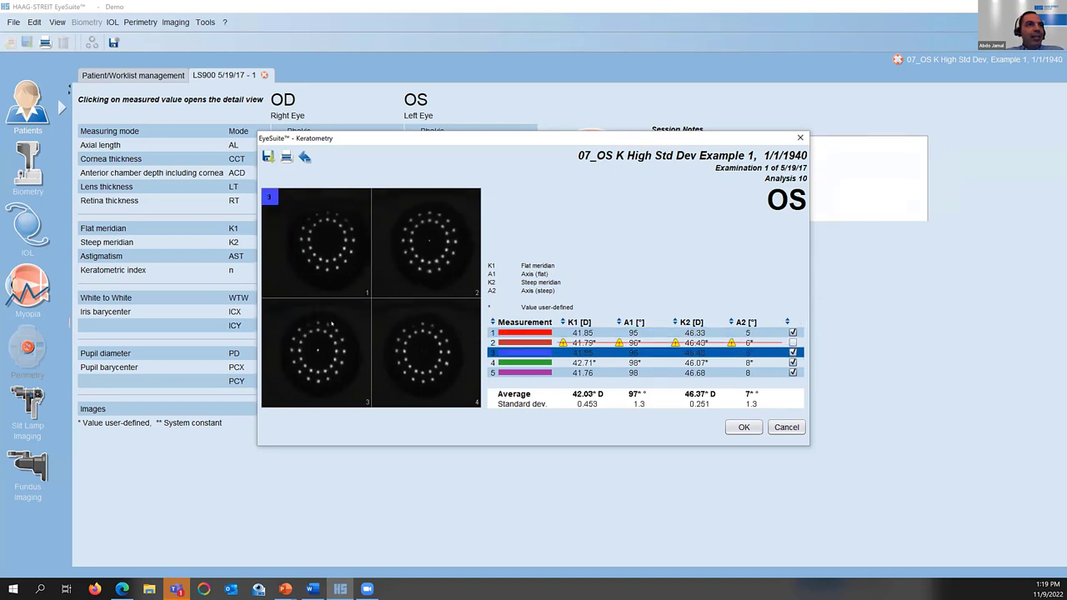
click(526, 363)
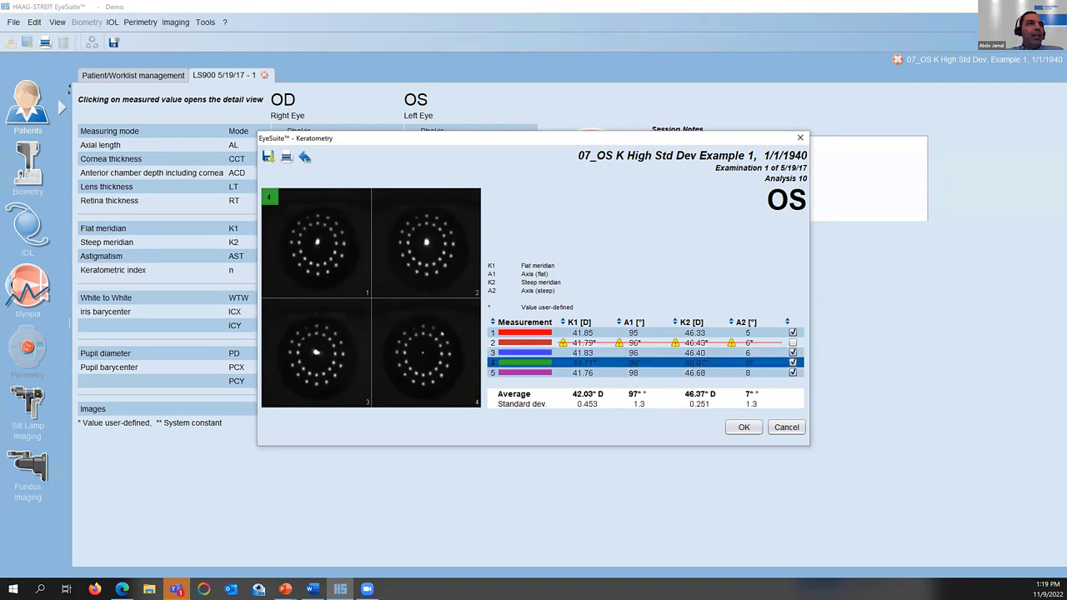
click(528, 372)
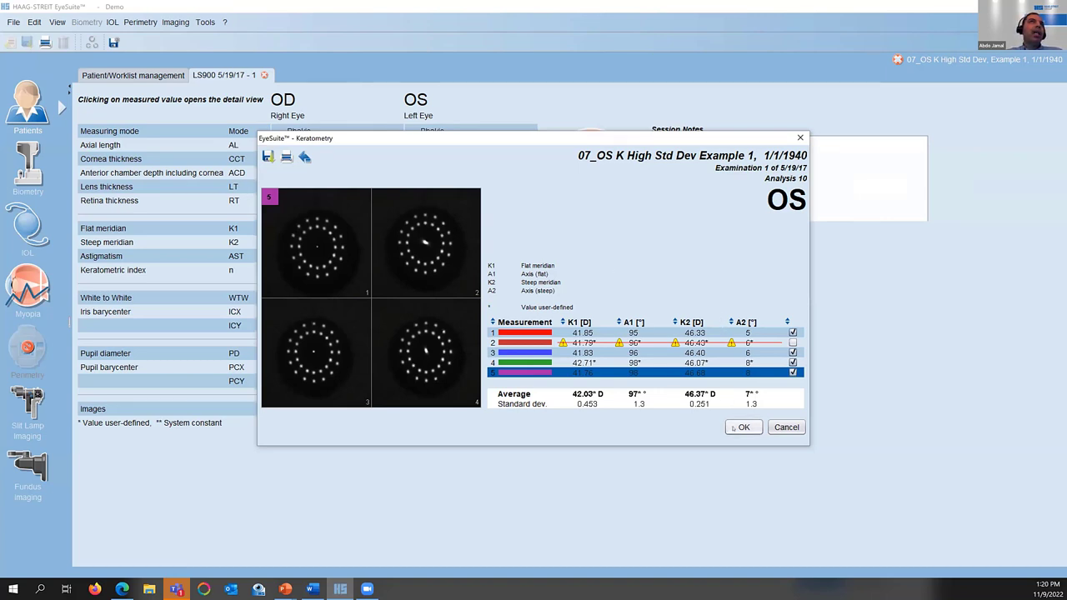
key(Return)
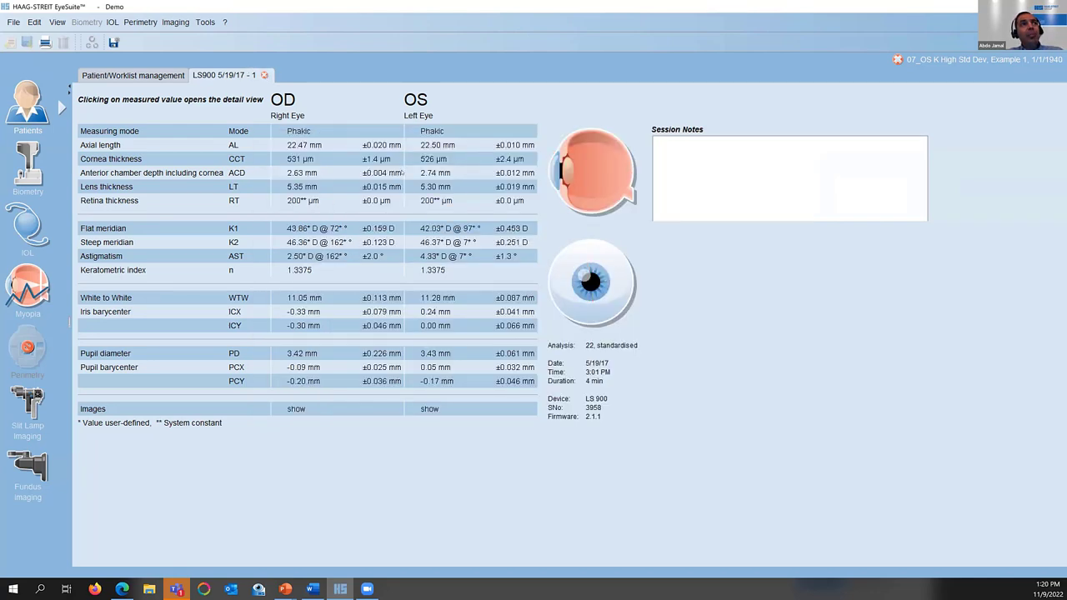
key(Escape)
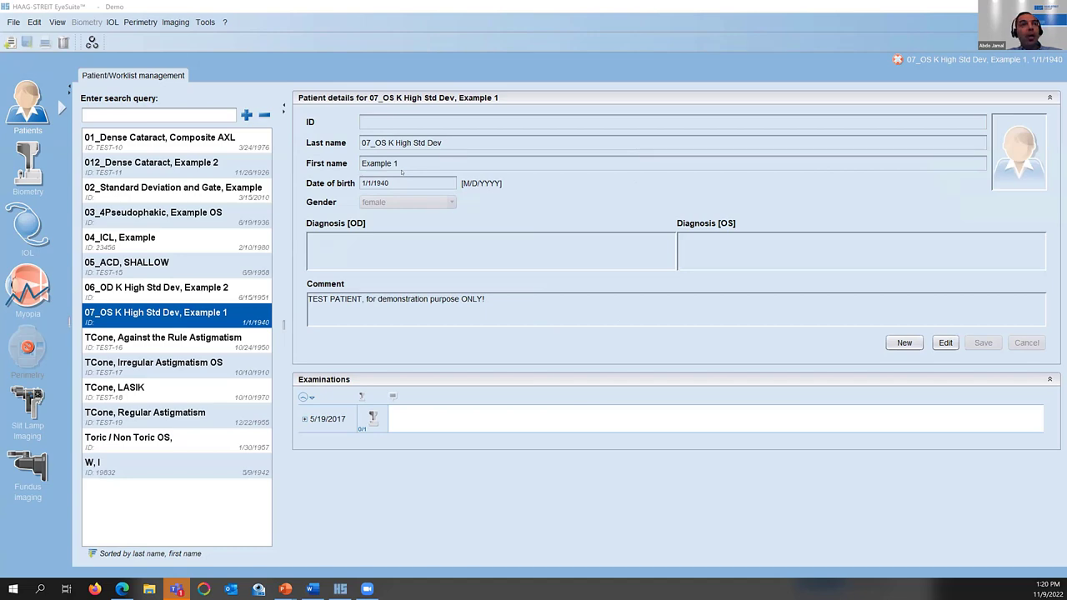
key(alt+Tab)
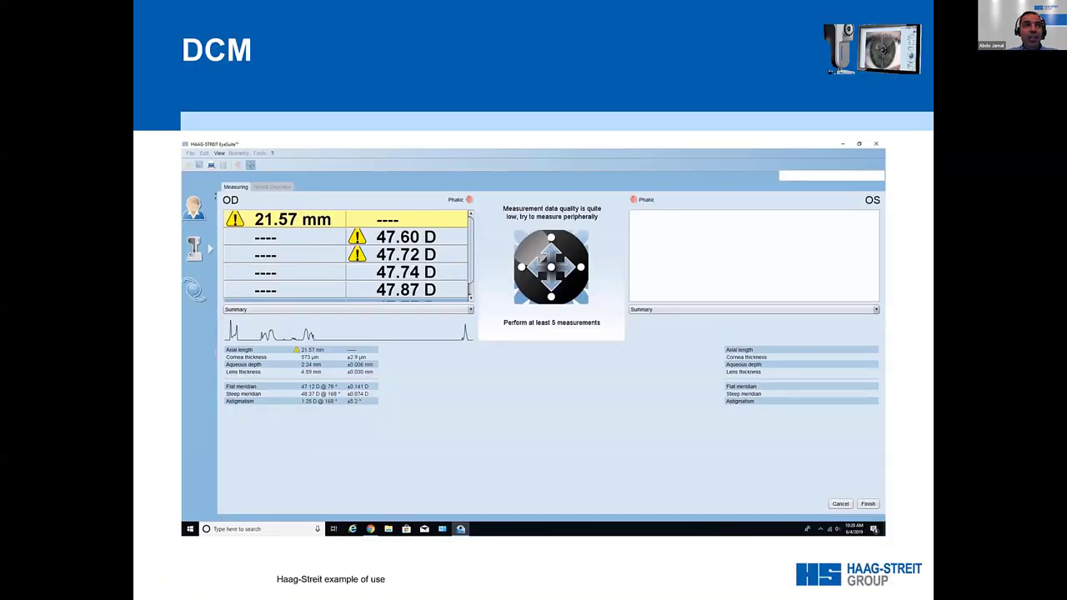
key(Right)
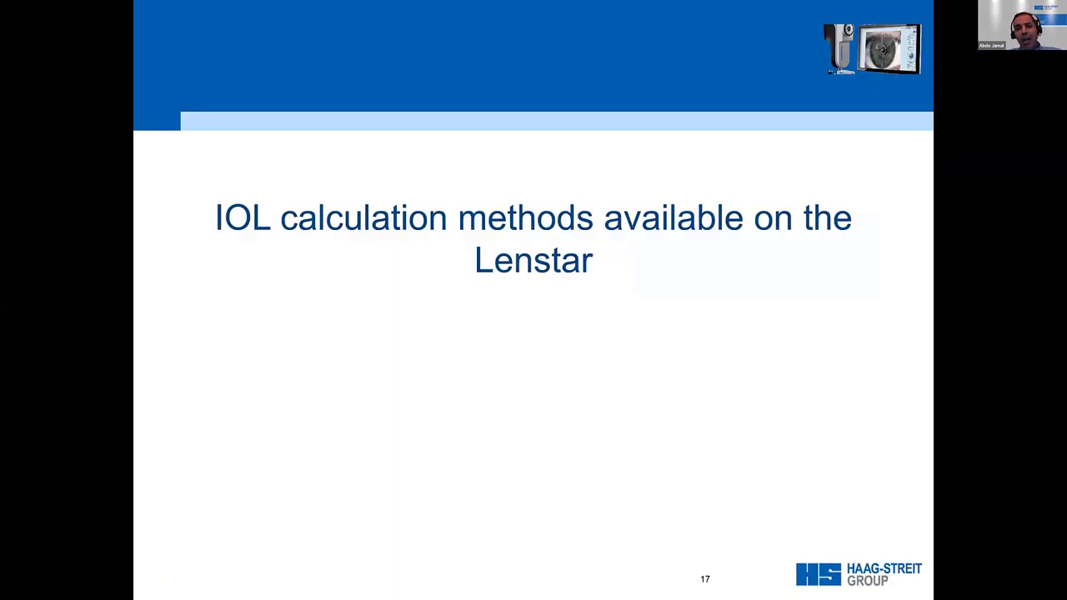
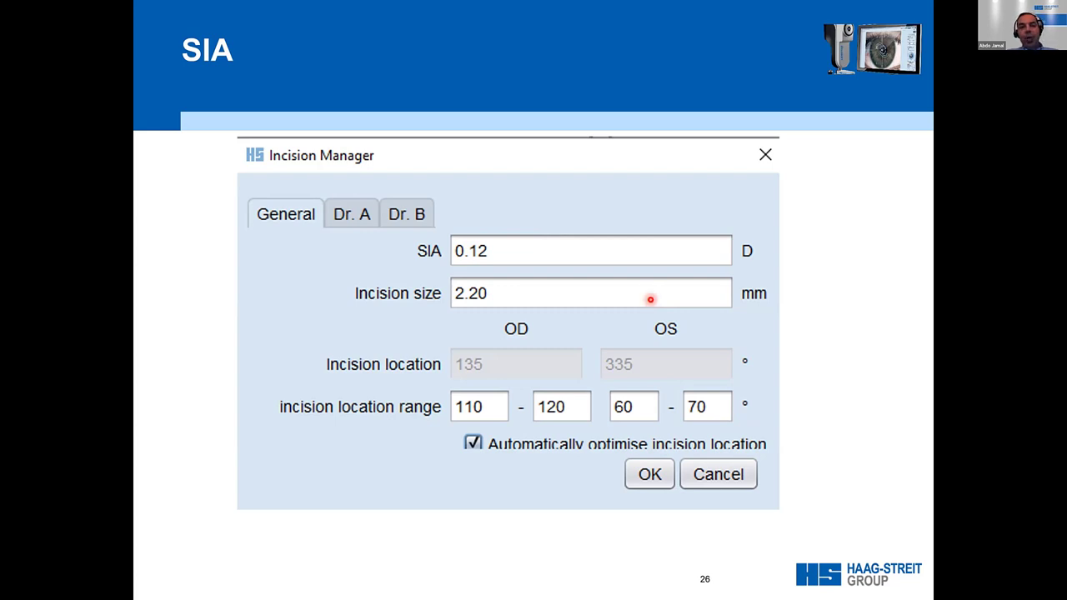
Step: Switch back to EyeSuite and review the left eye's topography in the 11/24/2014 examination of TCone, Irregular Astigmatism OS
key(alt+Tab)
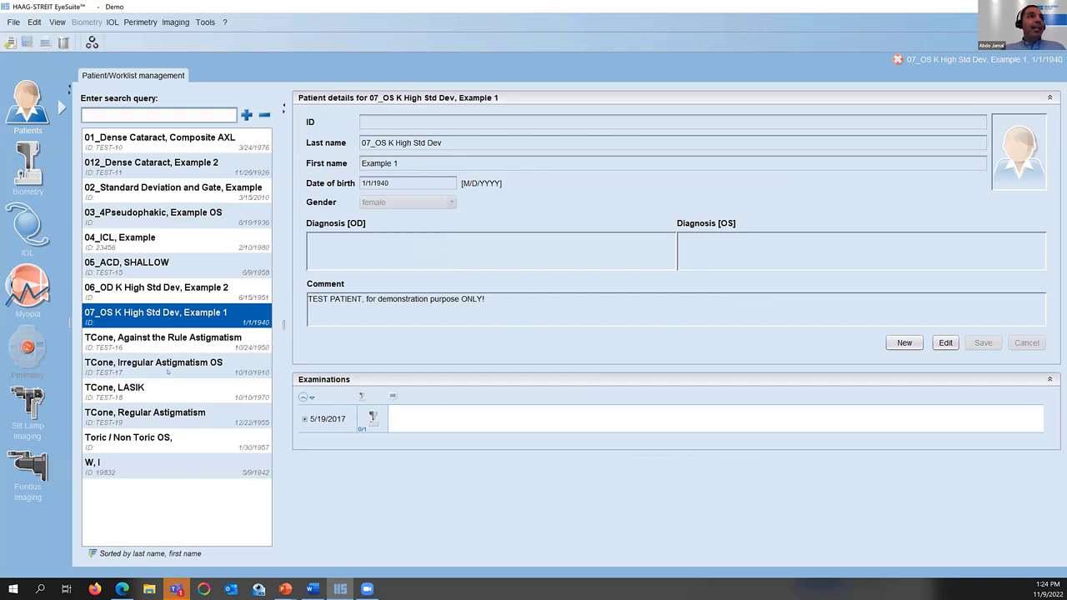
click(168, 372)
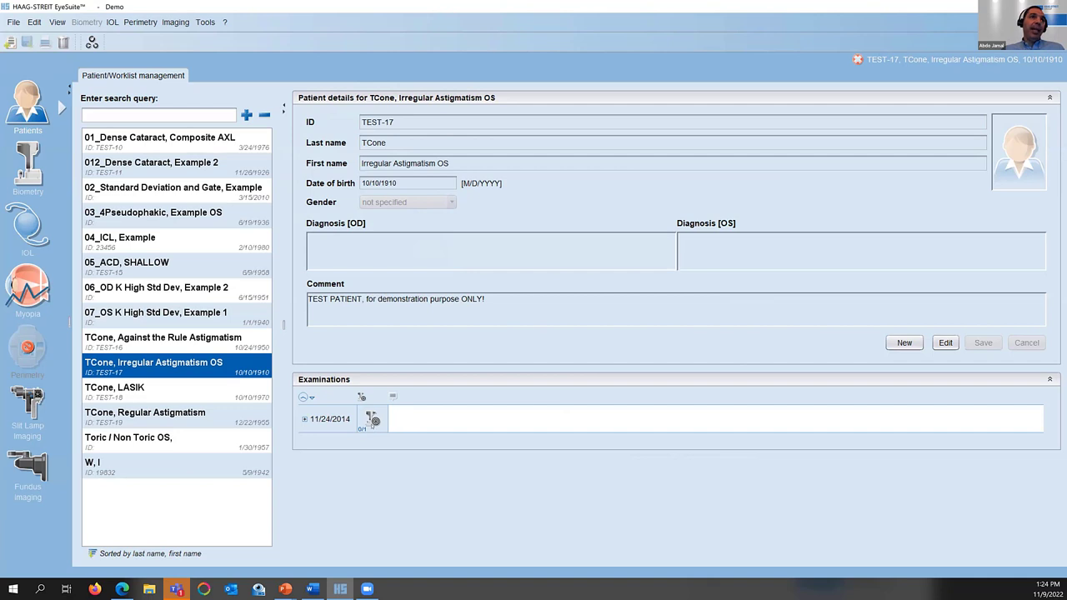
double_click(373, 419)
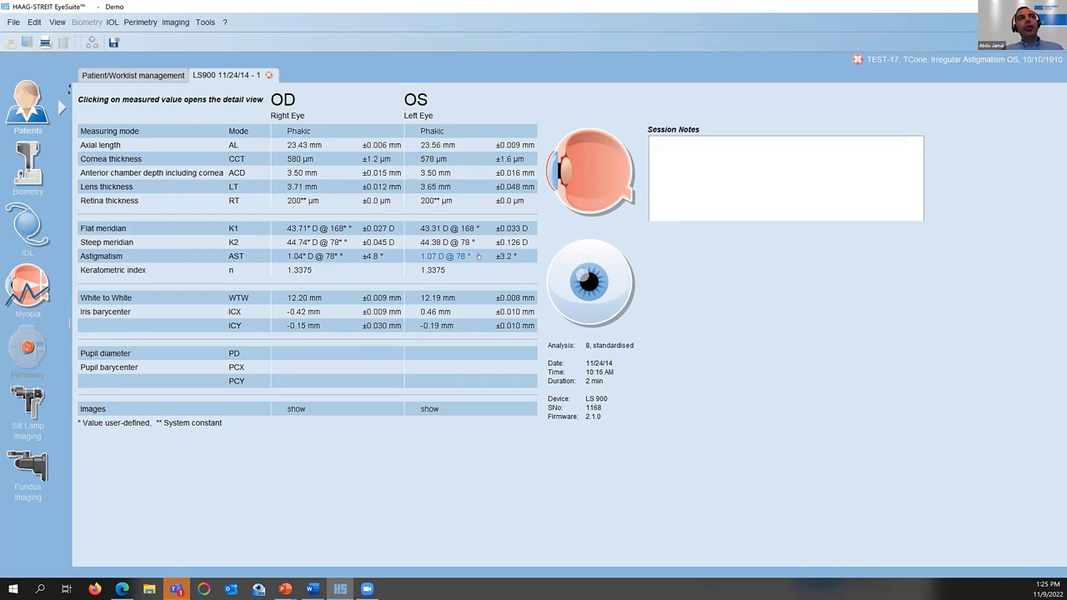
click(450, 242)
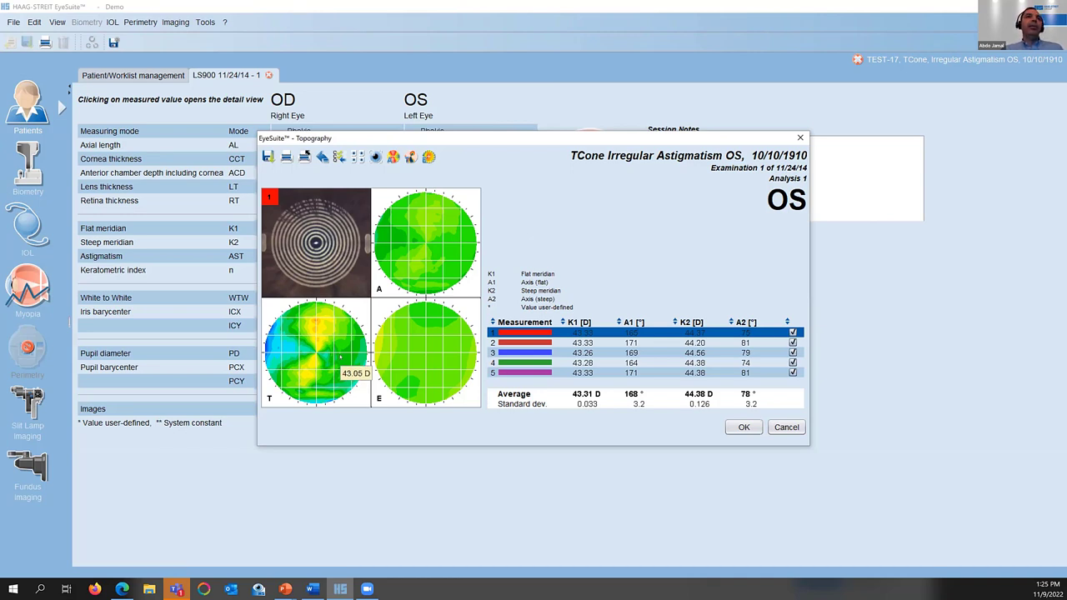
click(744, 427)
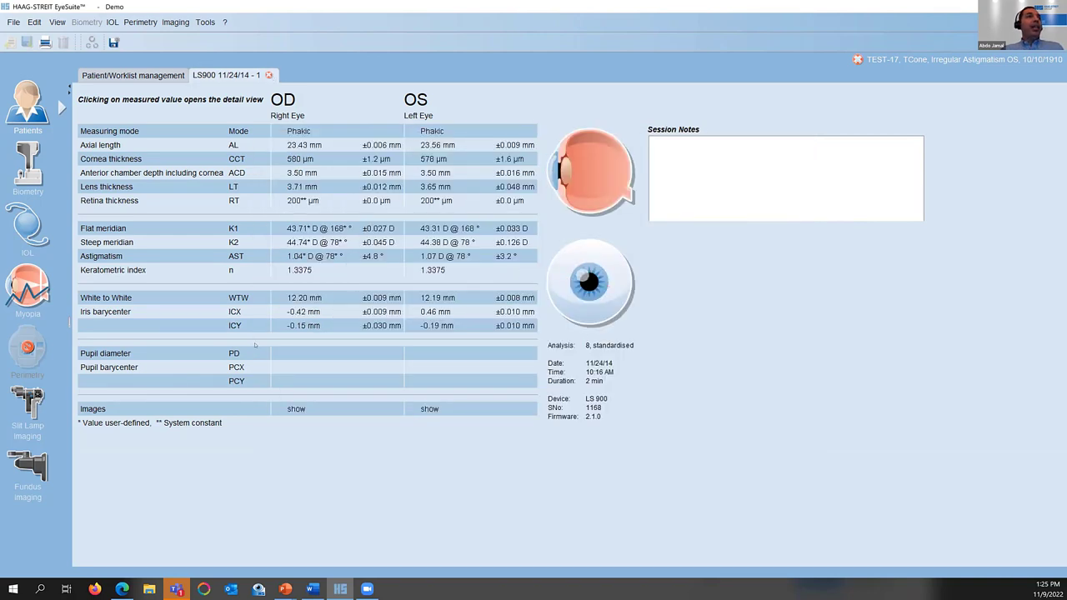
click(268, 75)
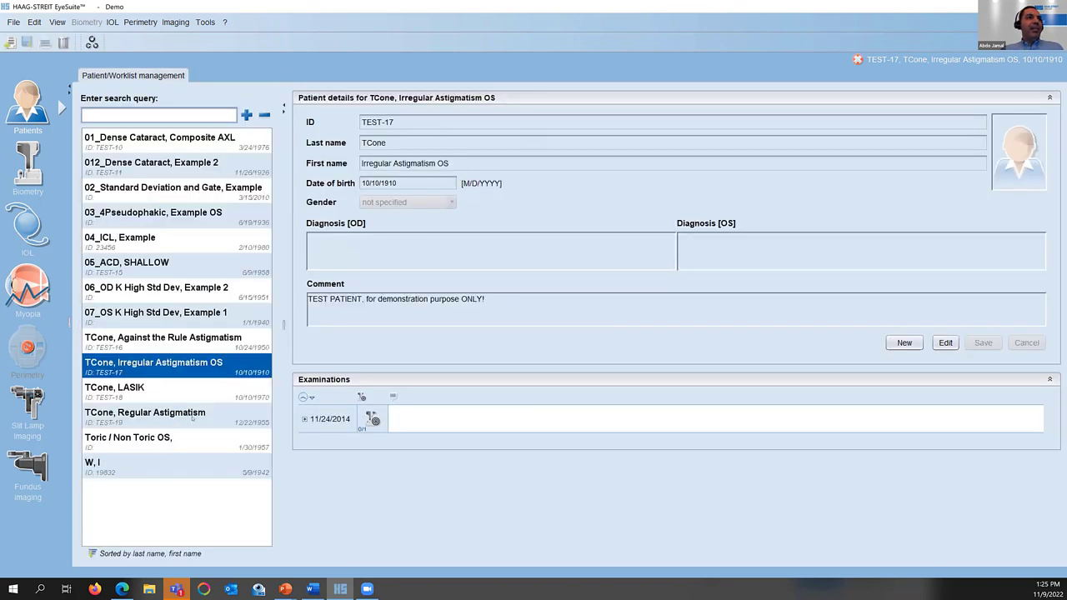
Step: Review the left eye's topography maps in the 11/24/2014 examination of TCone, Regular Astigmatism
click(177, 418)
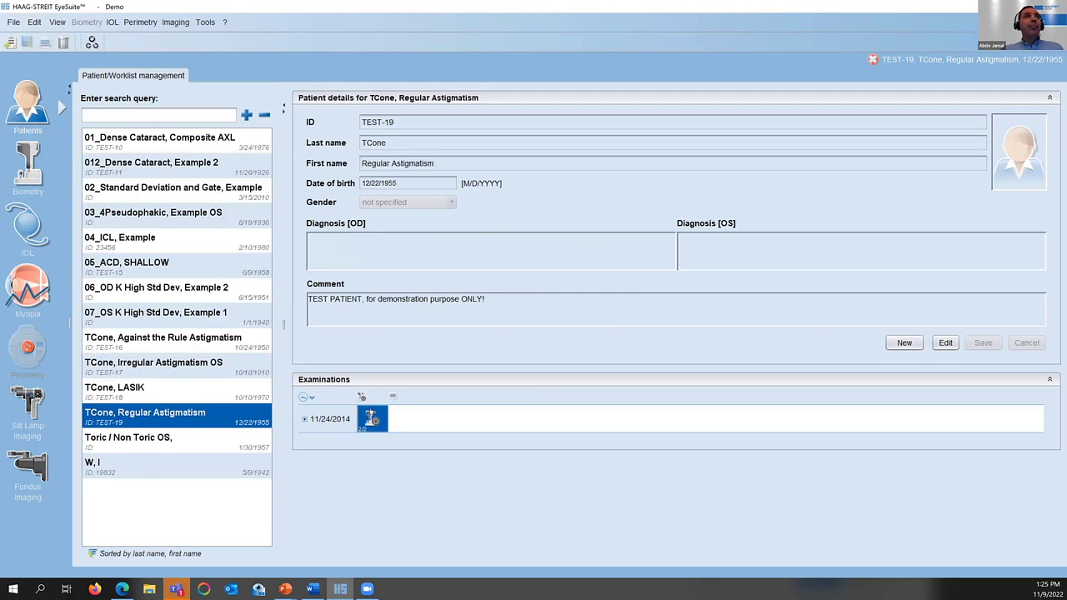
double_click(372, 418)
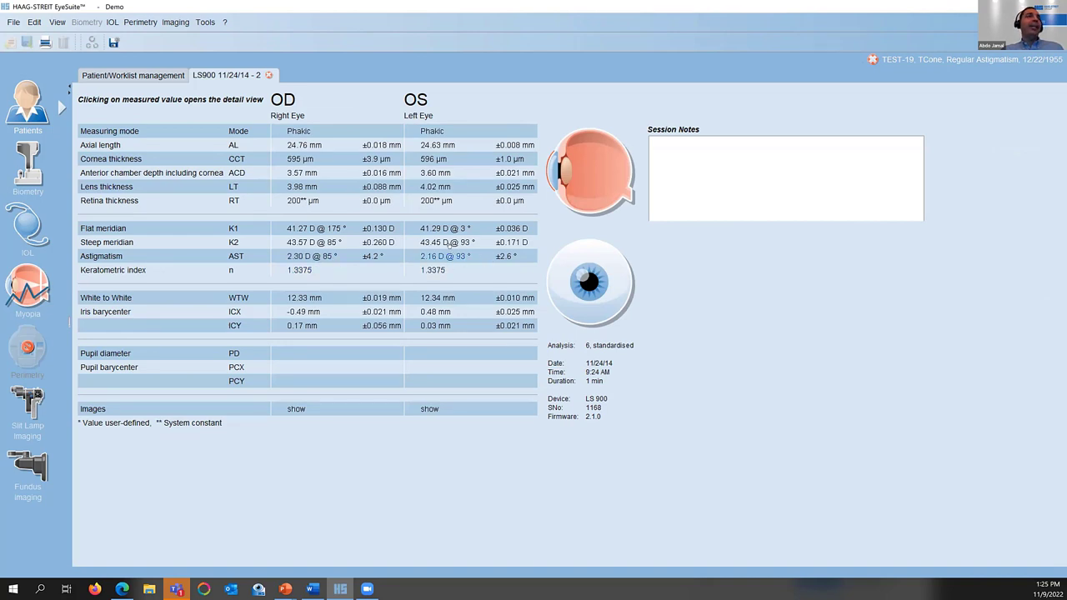
click(449, 243)
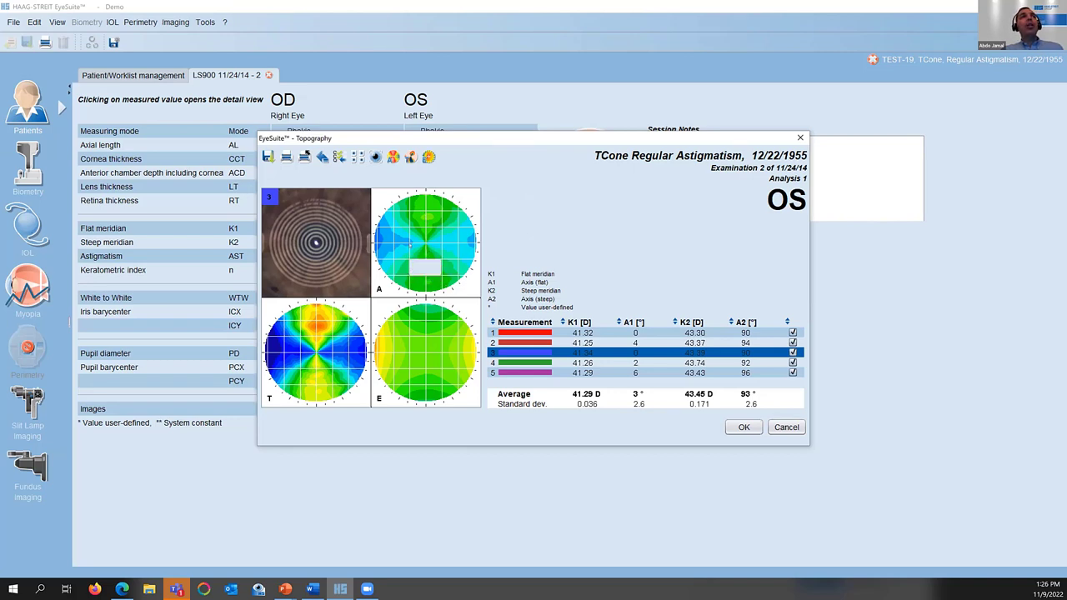
click(744, 427)
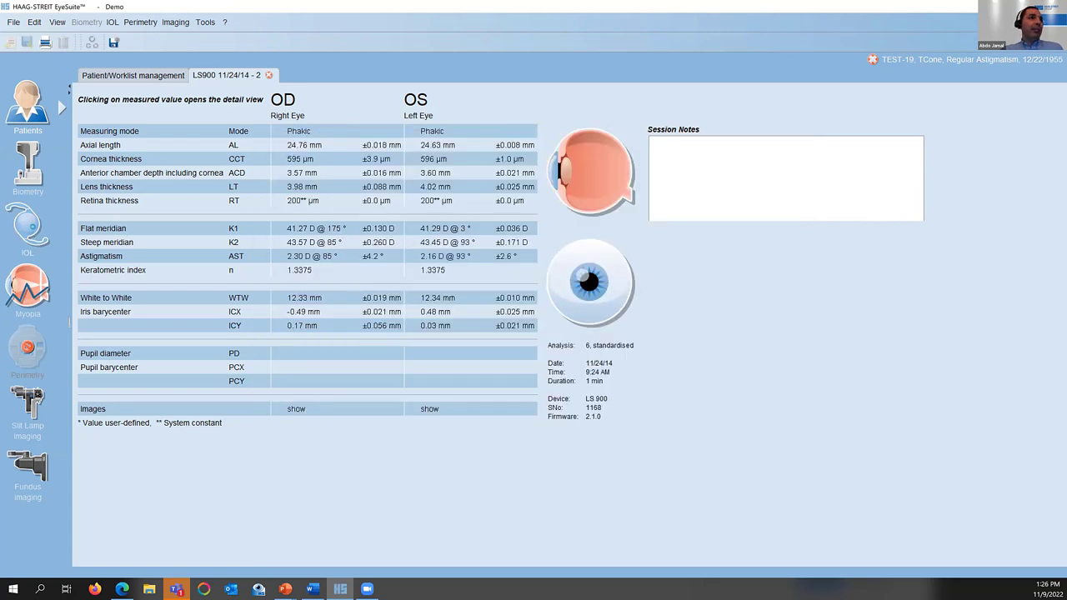
Step: Open the IOL calculation for this patient and apply the Toric template to the left eye
click(33, 228)
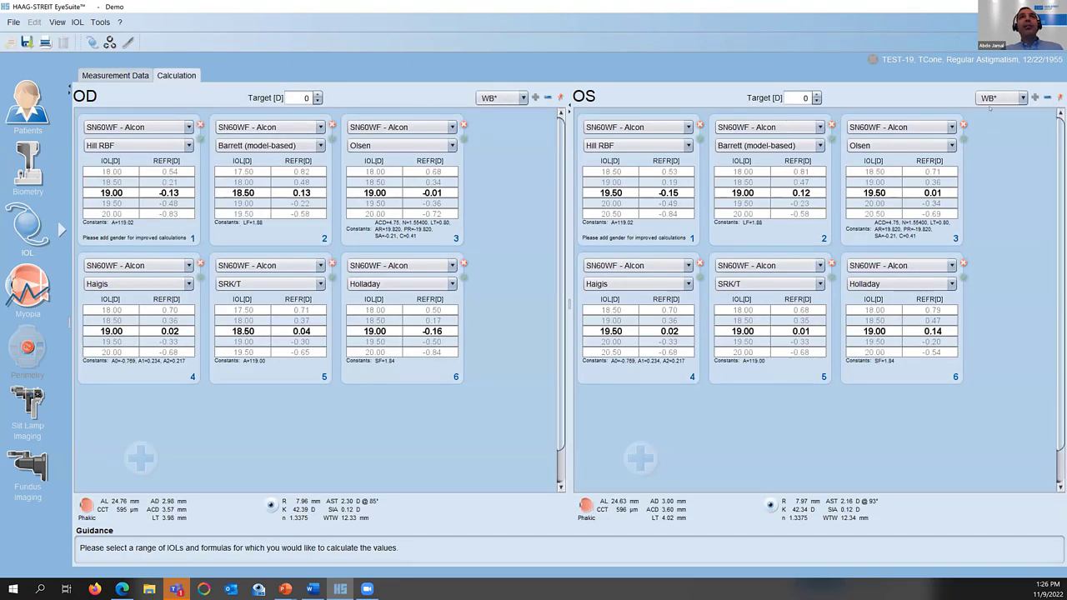
click(1023, 99)
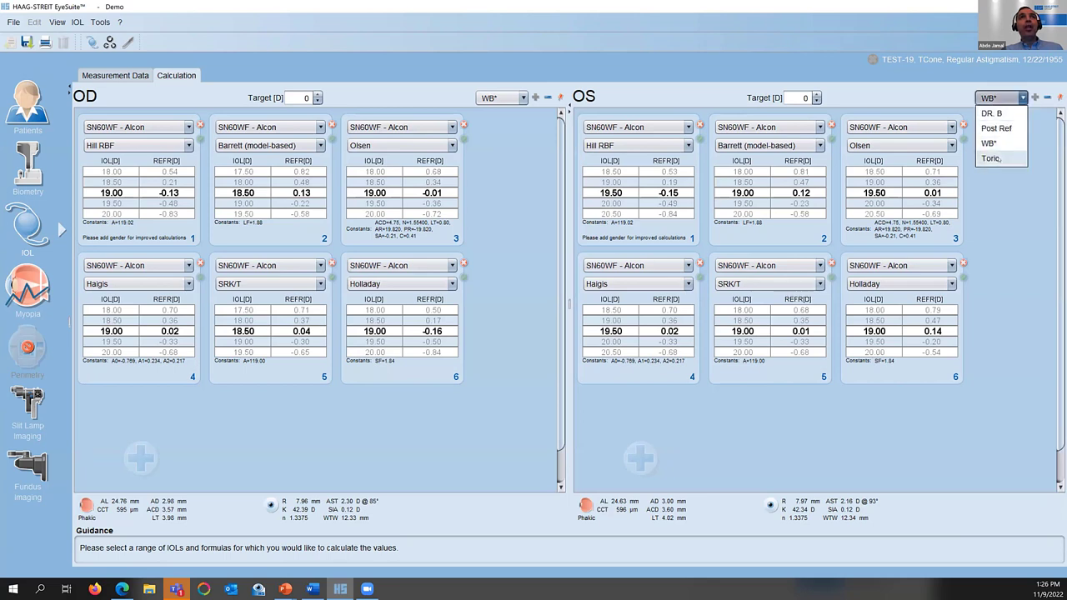
click(997, 158)
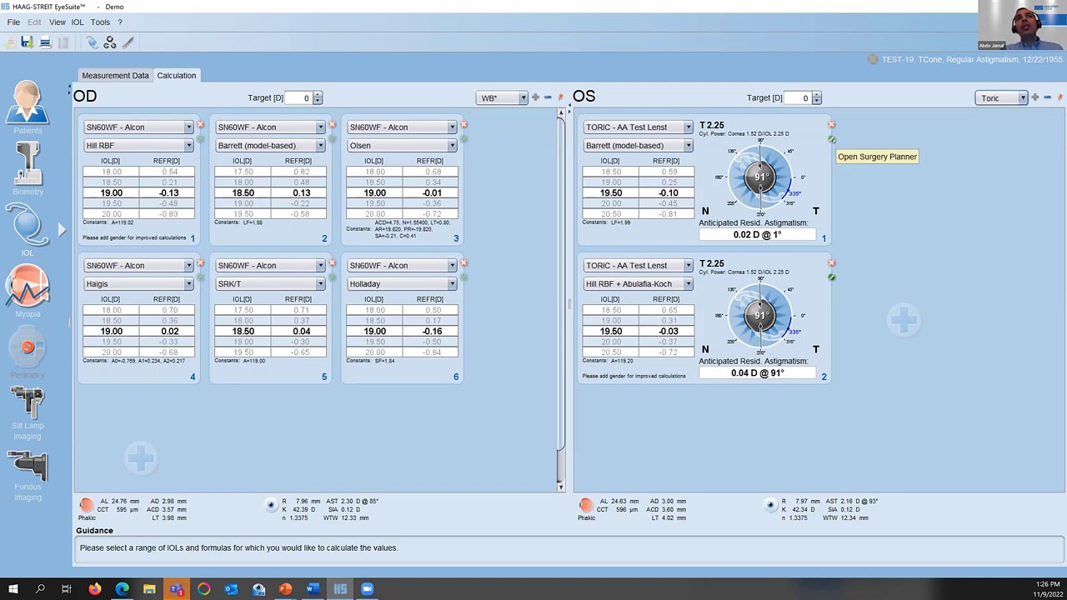
Step: In the Surgery Planner for the left eye's Barrett toric lens, relocate the incision to 156° and slightly shrink the degree scale around the iris
click(831, 139)
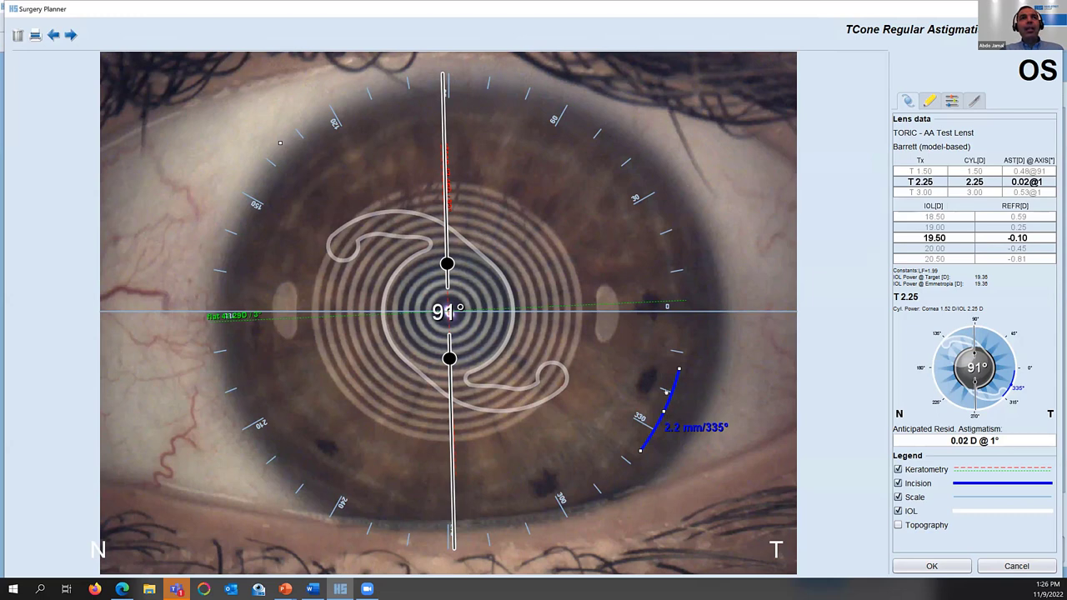
click(280, 143)
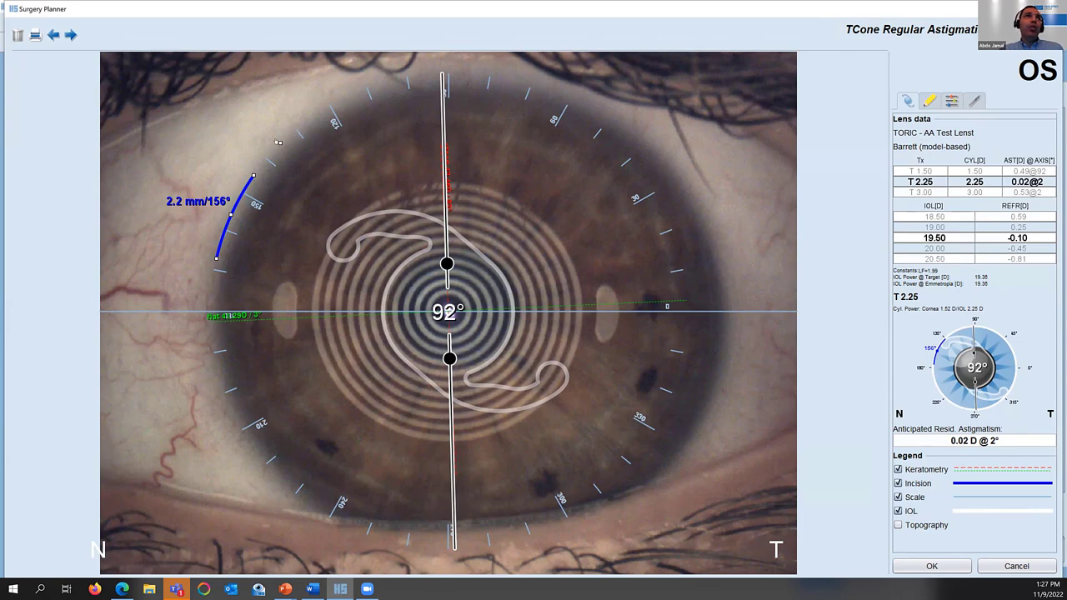
drag(282, 144, 266, 168)
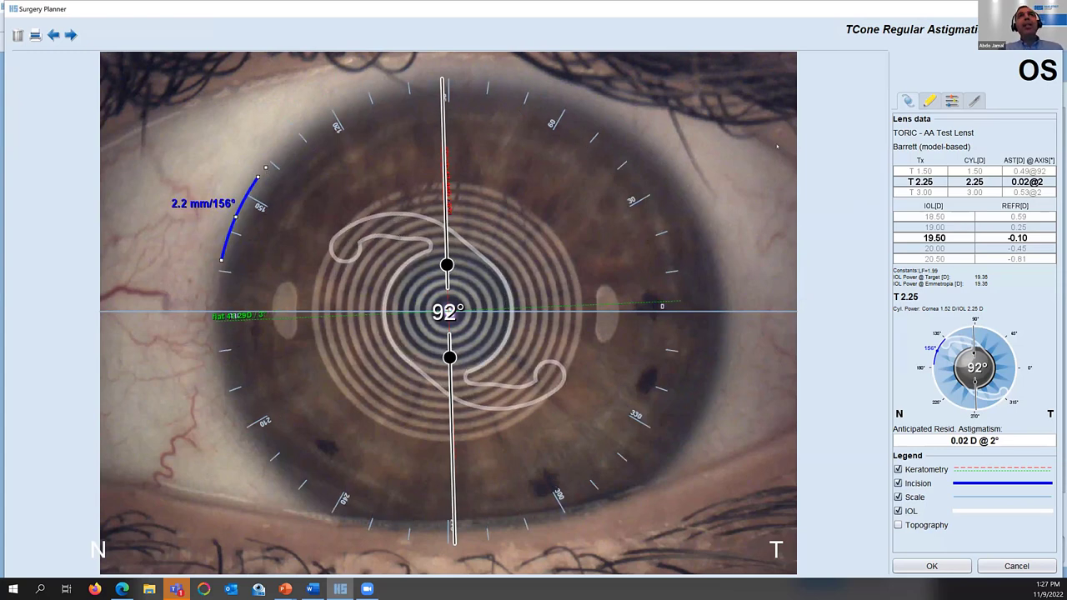
Step: Use the Incision Location Optimiser to relocate the left eye's incision to 205°
click(975, 100)
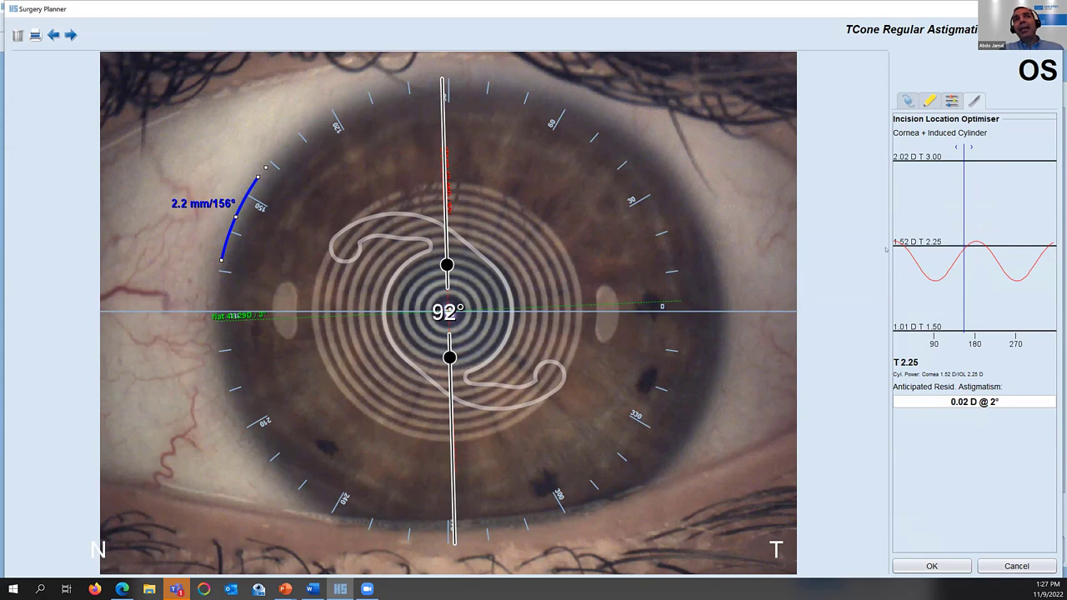
click(988, 247)
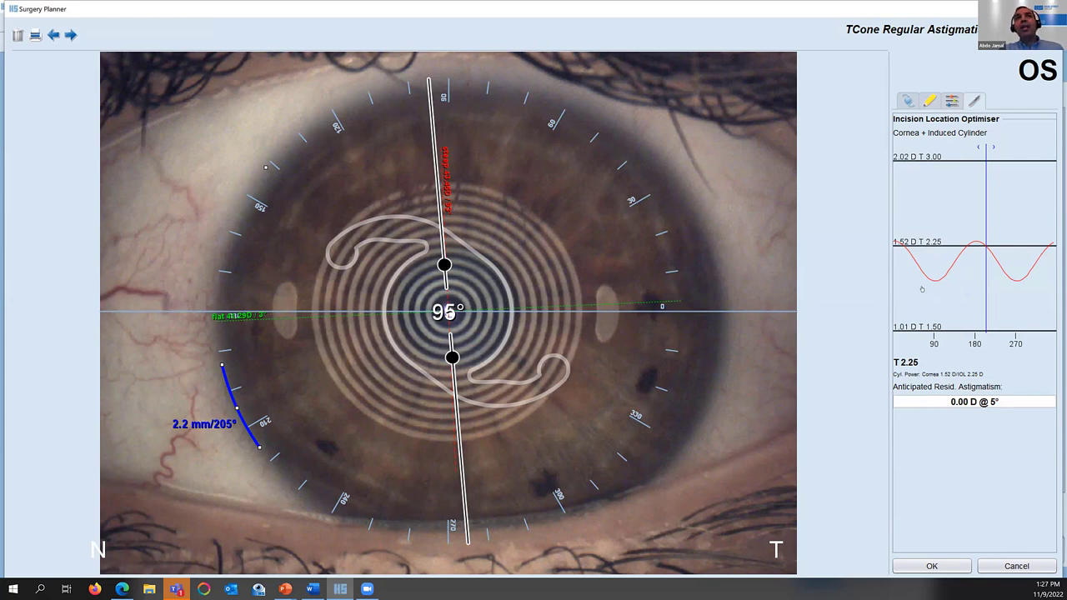
Step: Try incision locations of 162°, 25° and 342° in the Incision Location Optimiser, returning to 162°
click(967, 250)
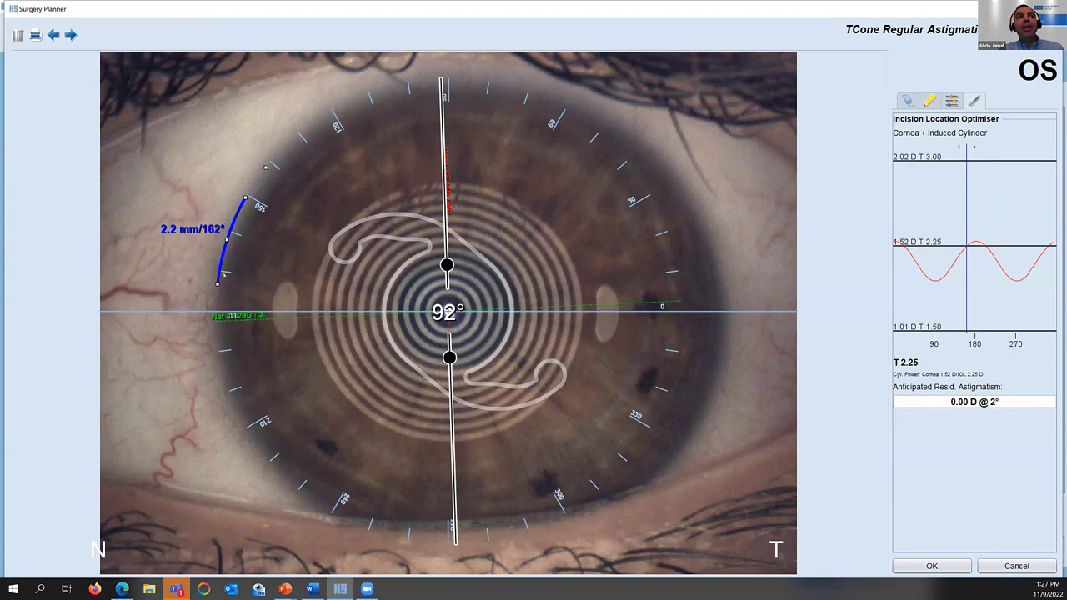
click(905, 250)
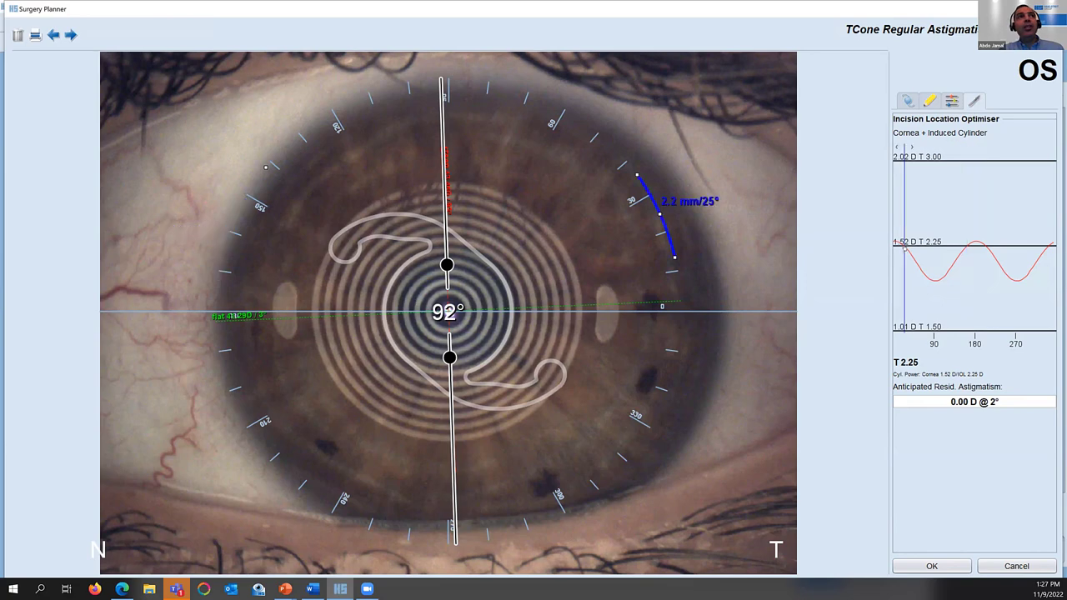
click(1049, 248)
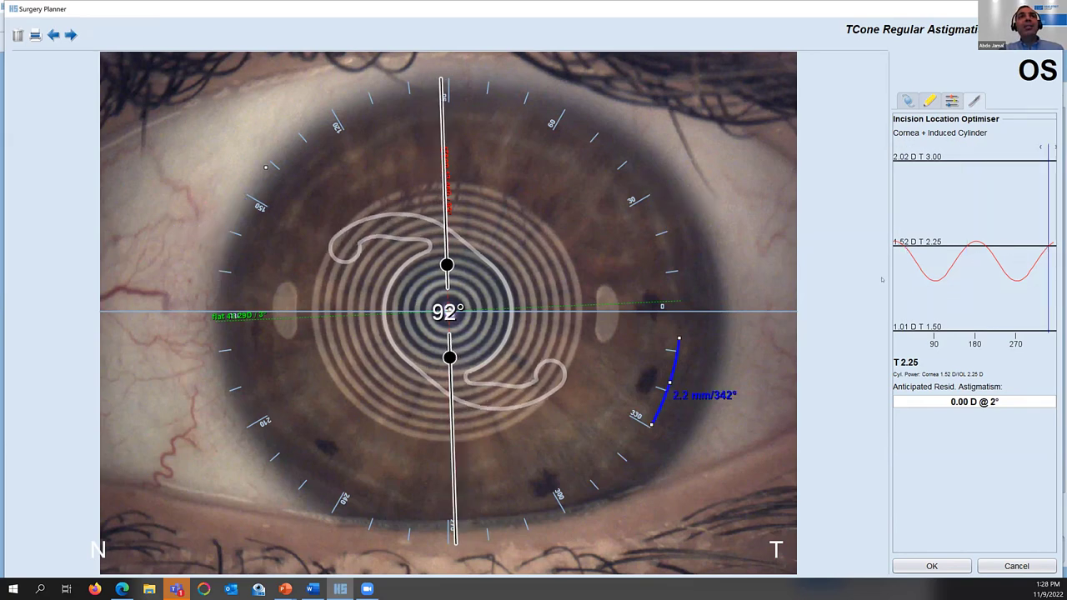
click(968, 248)
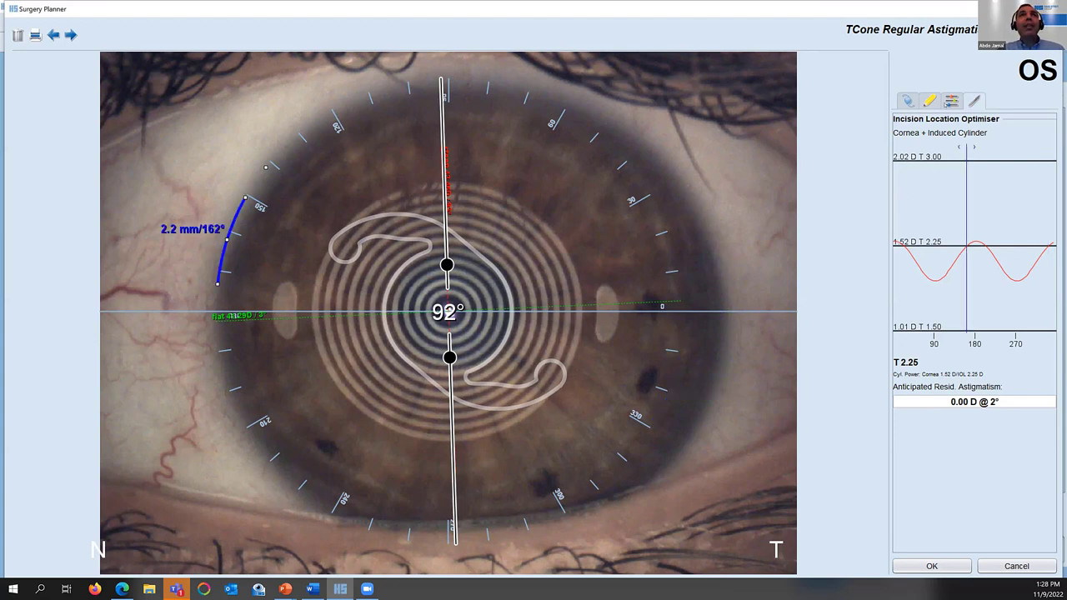
Step: Add an angle overlay of about 175° to the nasal conjunctival vessel and move its label next to that vessel
click(929, 100)
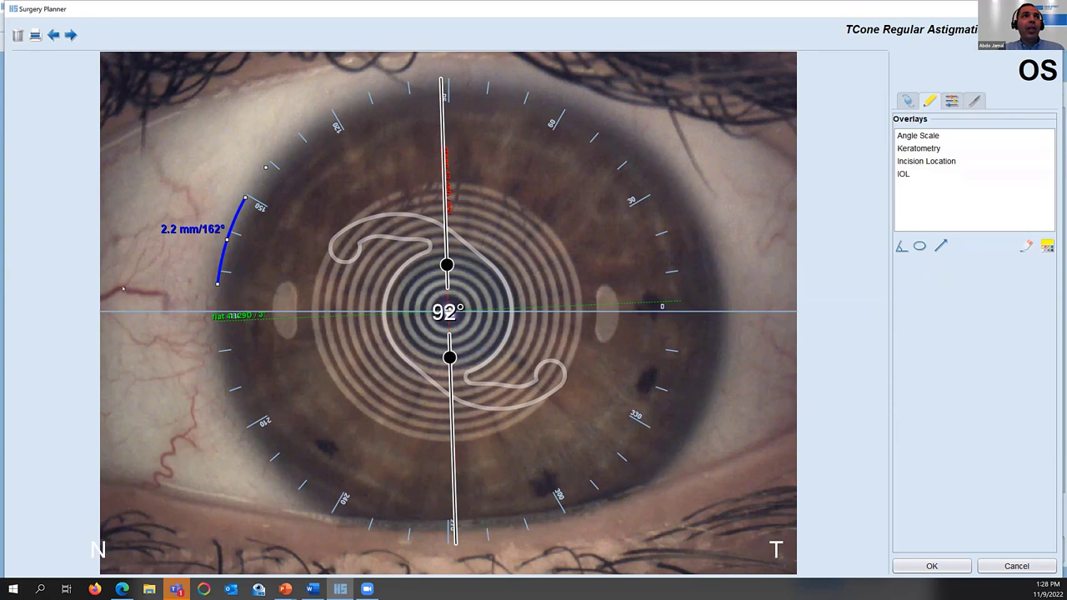
click(901, 246)
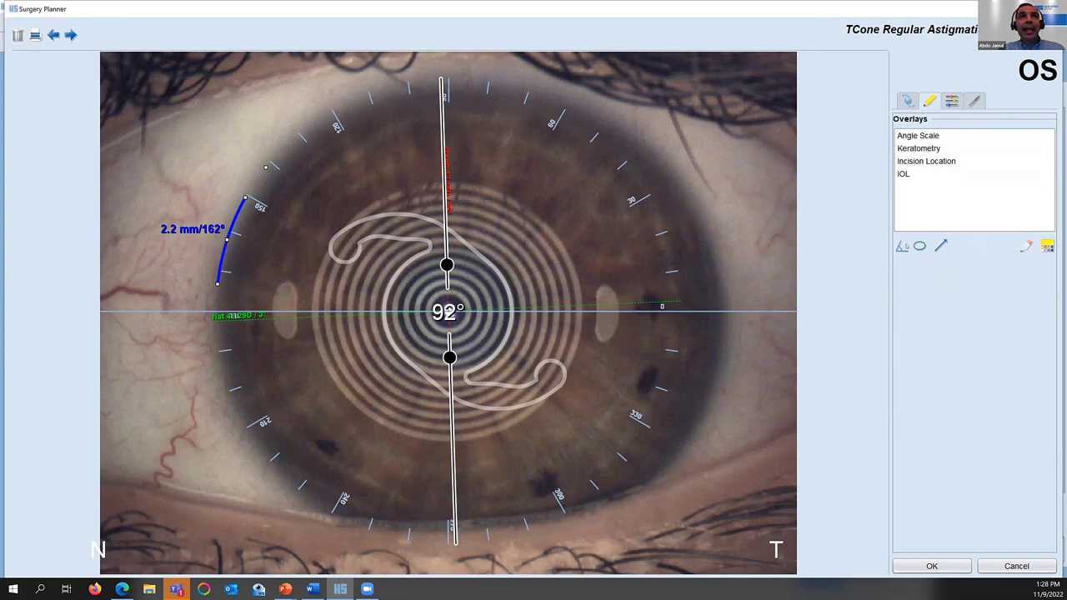
click(119, 286)
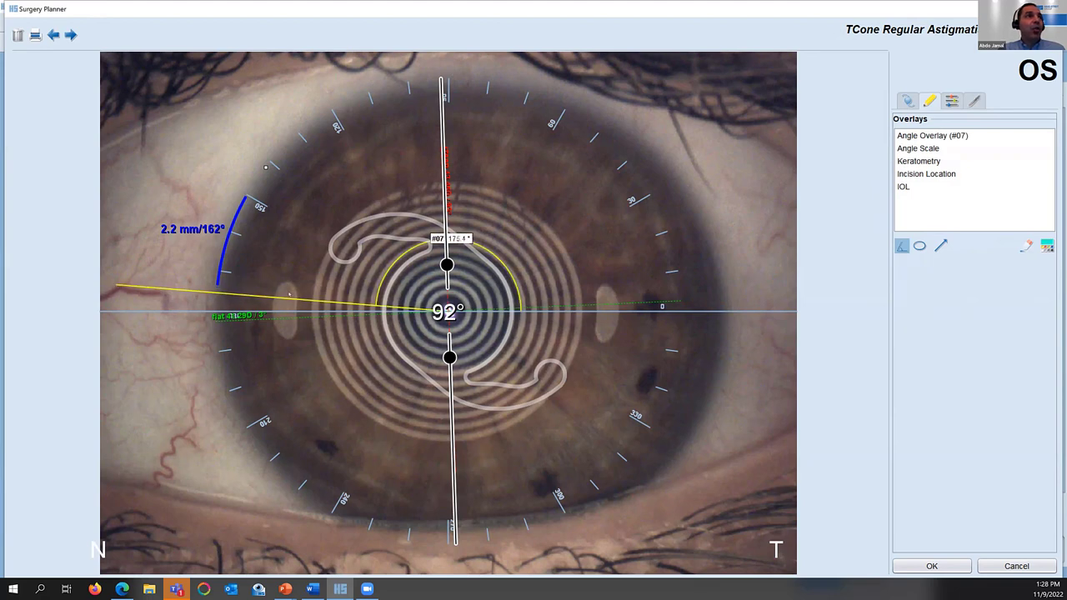
drag(459, 239, 114, 297)
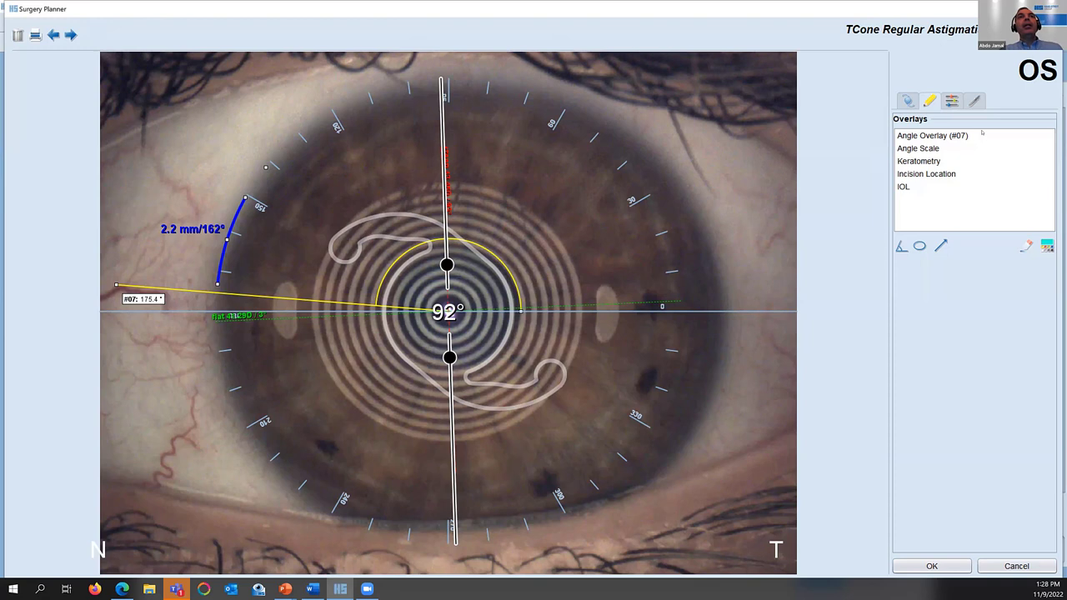
Step: Show the topography overlay on the left eye's image and leave the Surgery Planner without saving
click(908, 100)
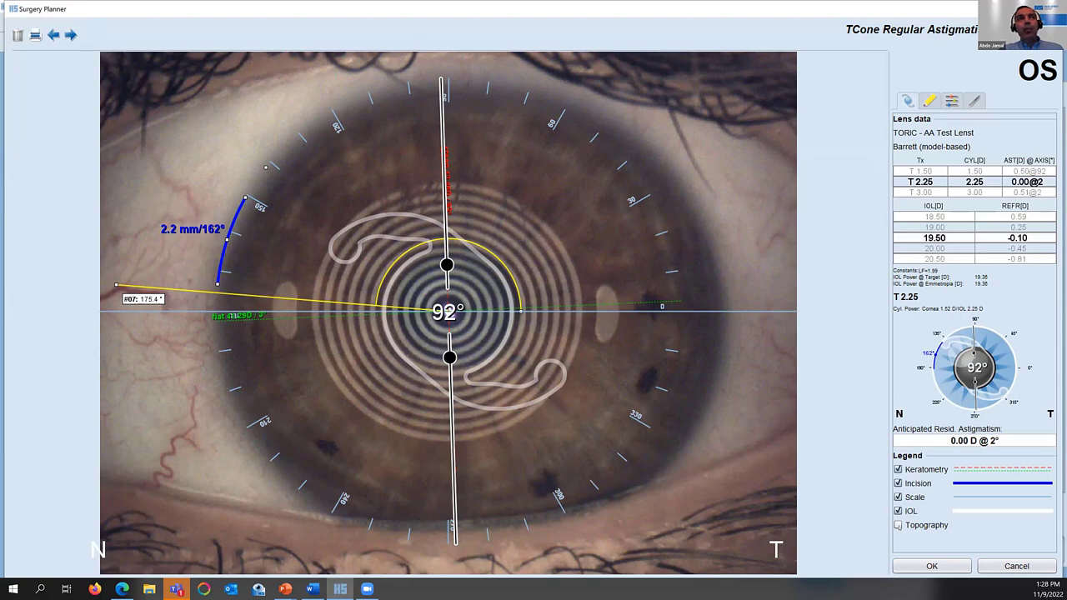
click(898, 526)
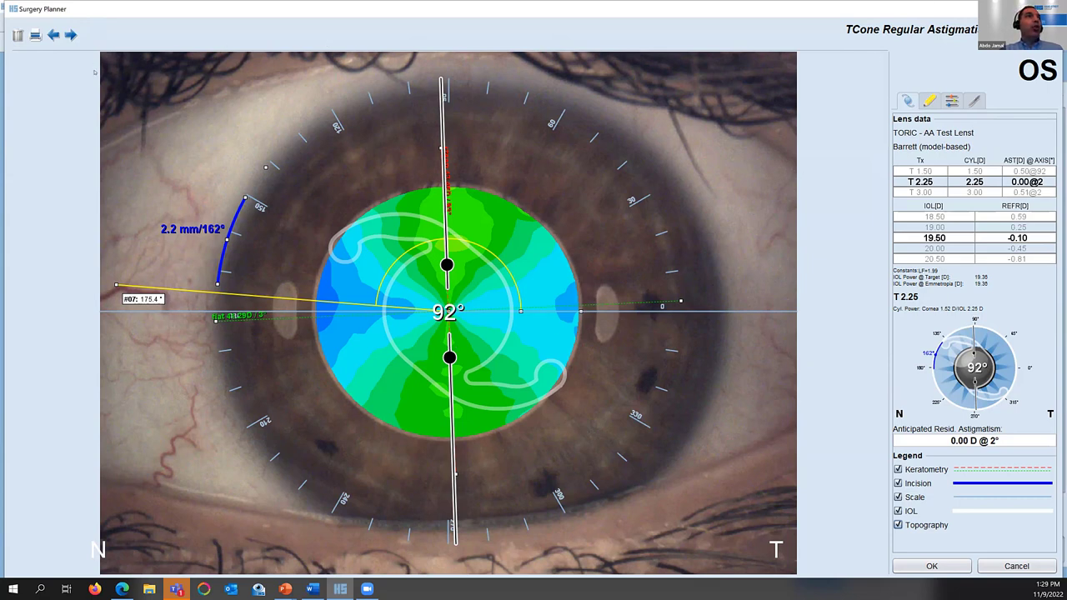
key(Escape)
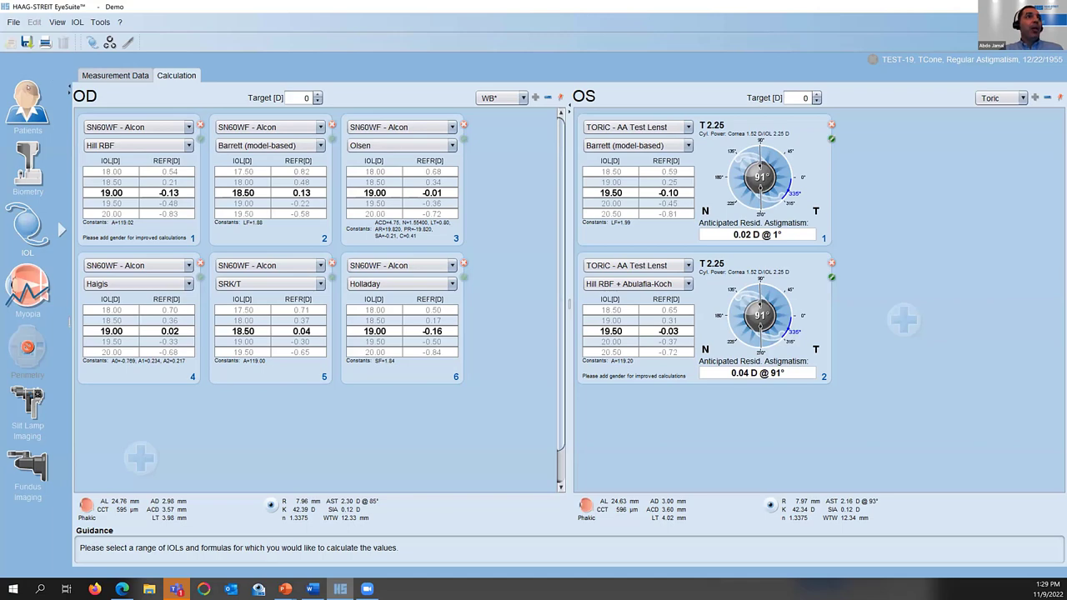
Step: Open the IOL calculation for the 8/24/2021 examination of Toric / Non Toric OS and apply the Toric template to the left eye
click(27, 85)
click(173, 448)
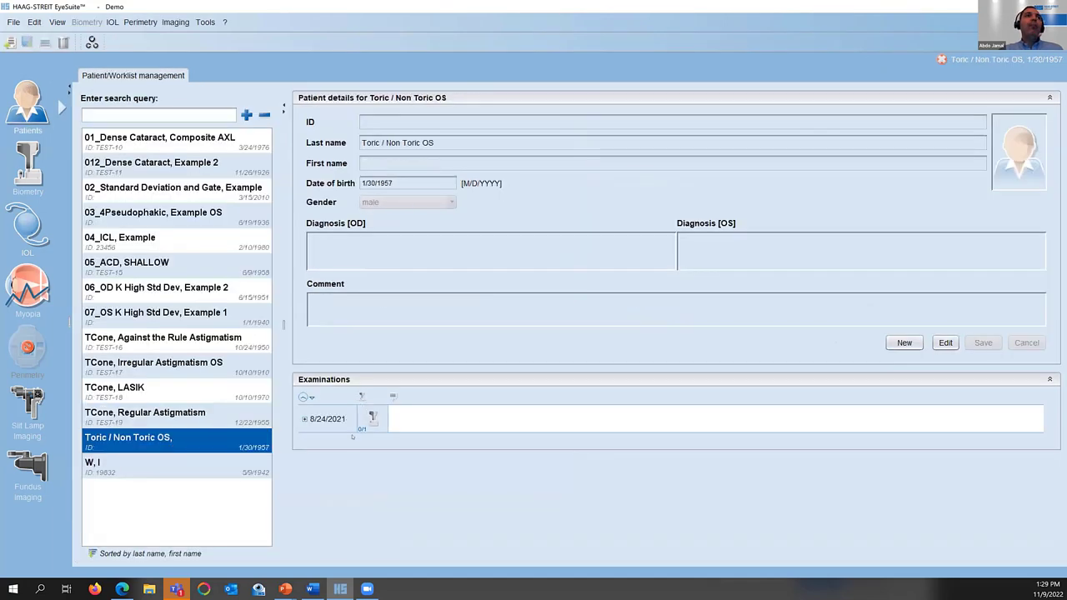
click(374, 421)
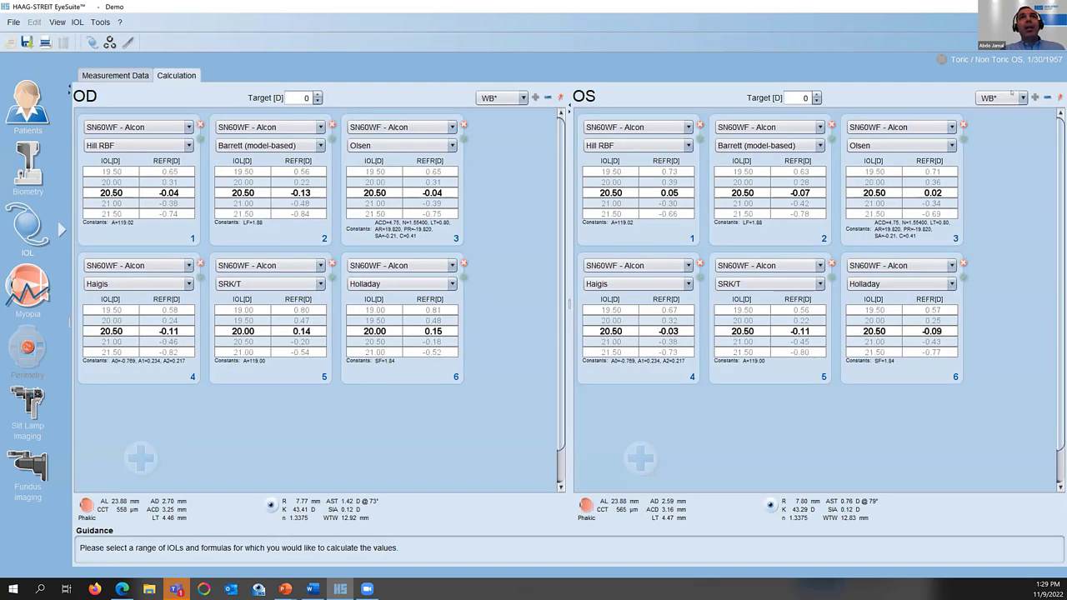
click(1011, 98)
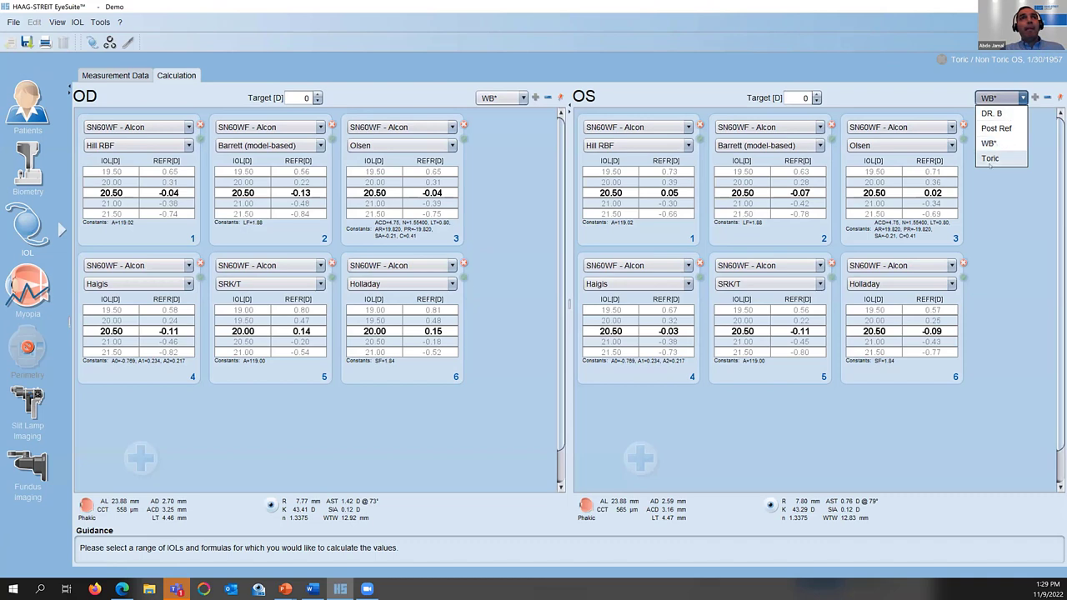
click(990, 159)
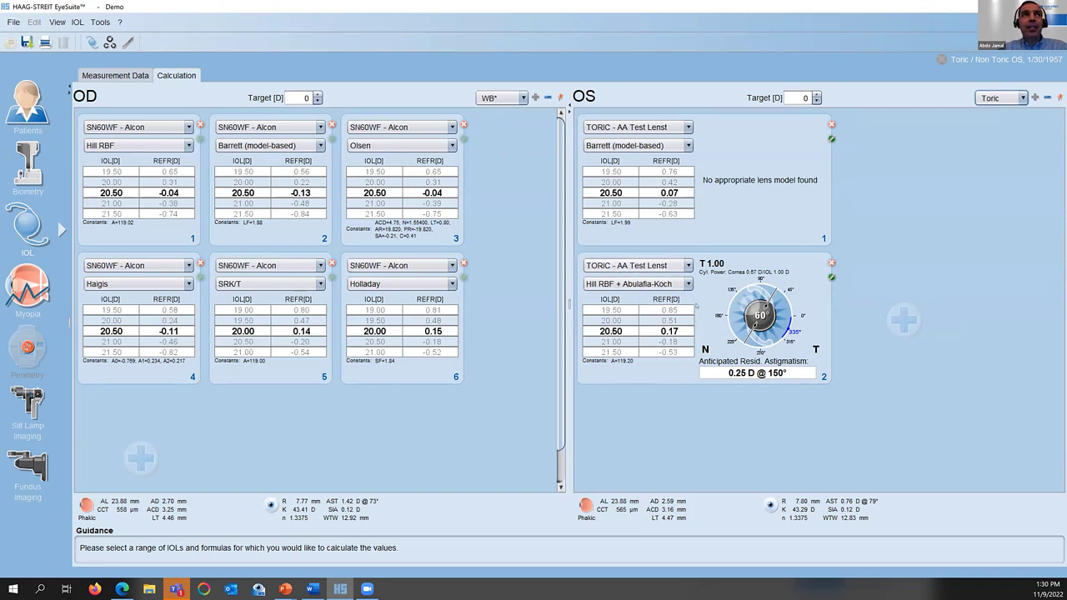
Step: In the IOL Editor, add a cylindrical power of 0.01 D to the TORIC lens of AA Test Lenst
click(78, 22)
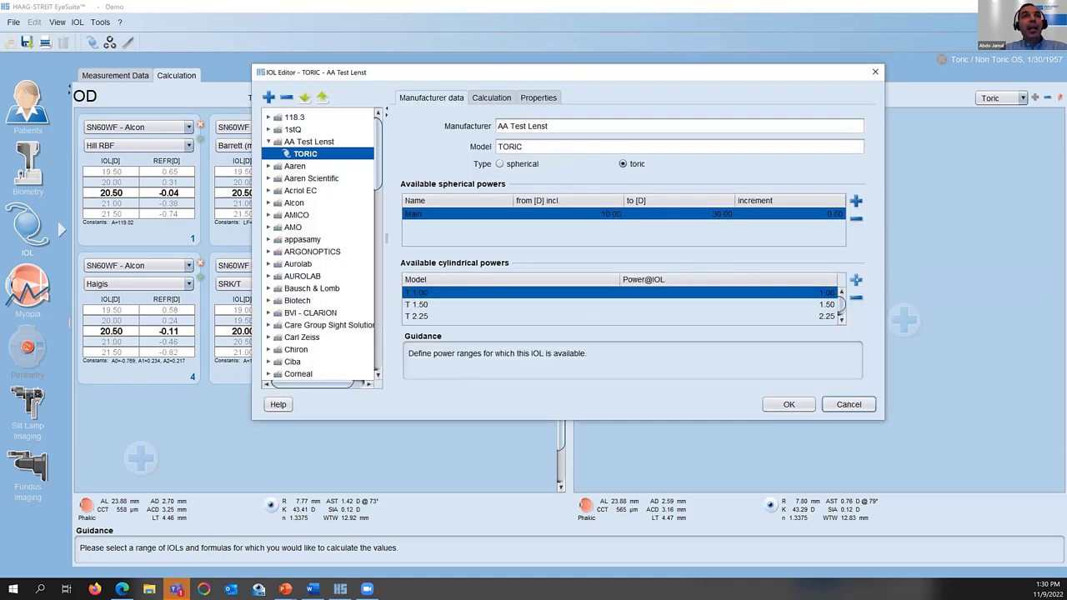
click(856, 280)
click(437, 306)
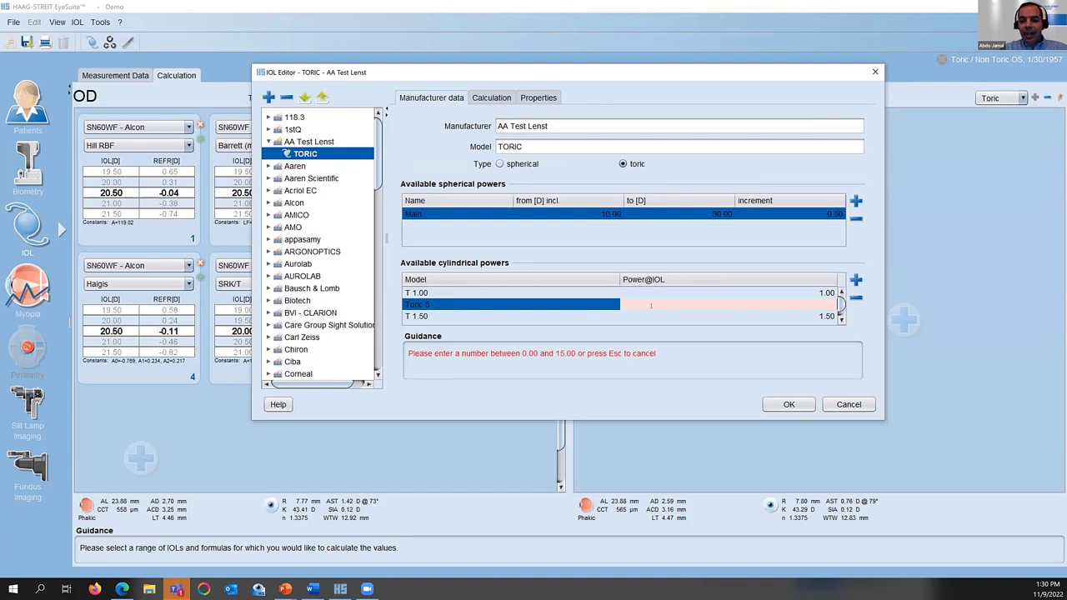
text(00)
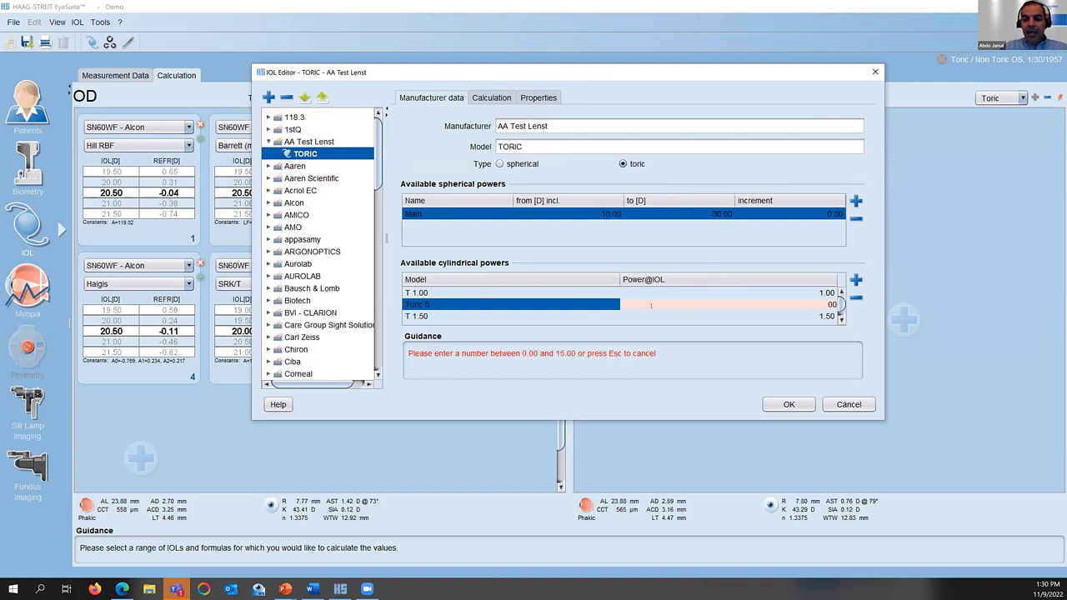
text(.01)
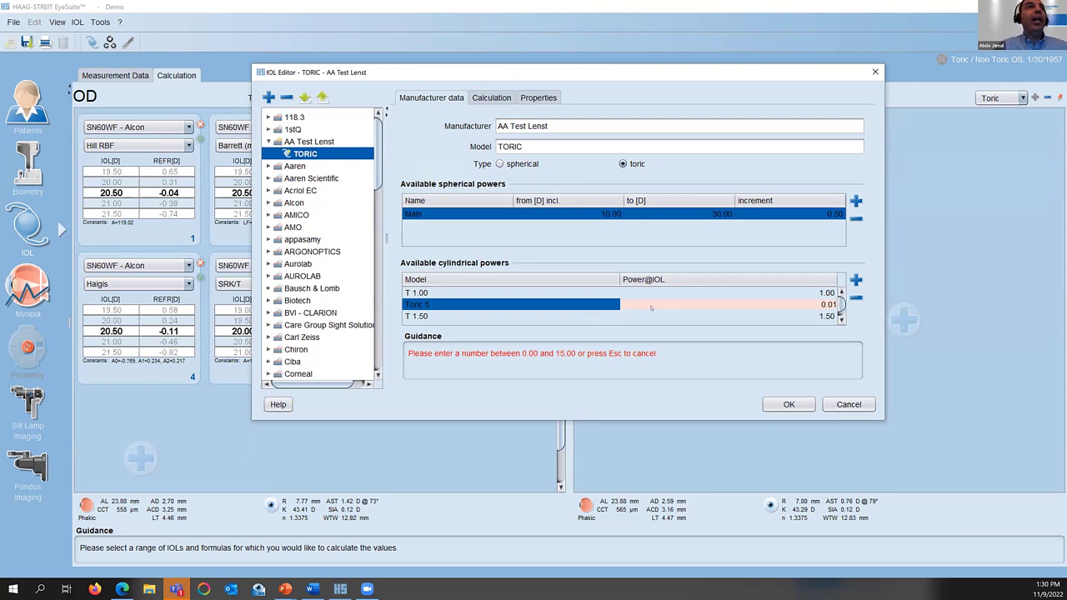
key(Return)
Step: Name the 0.01 D cylindrical power model Non Toric and save the lens changes
double_click(534, 294)
key(BackSpace)
key(BackSpace)
key(BackSpace)
key(BackSpace)
key(BackSpace)
key(BackSpace)
key(BackSpace)
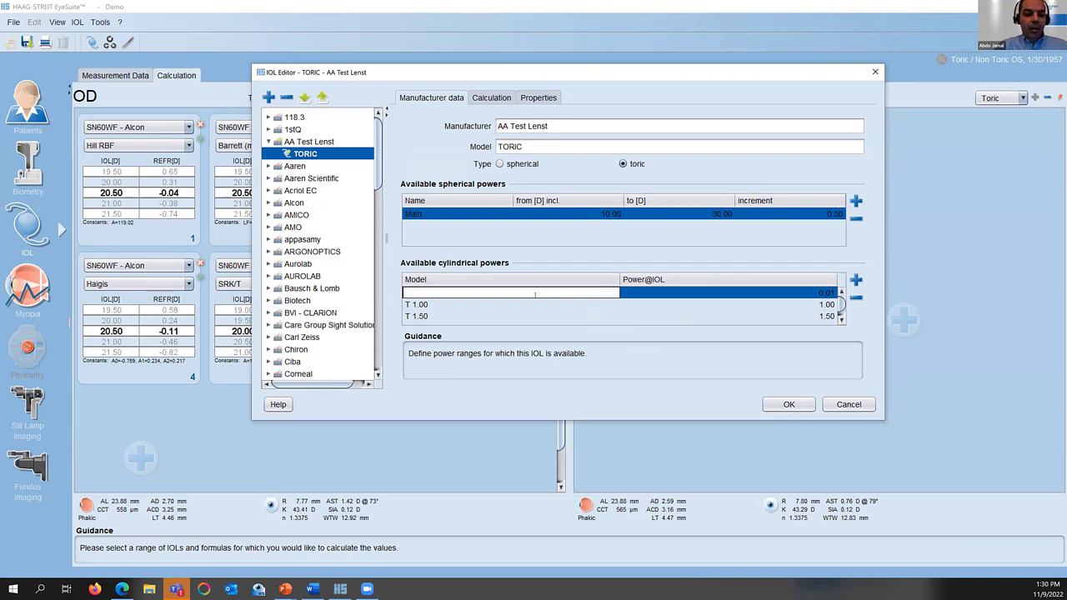
text(Non Toric)
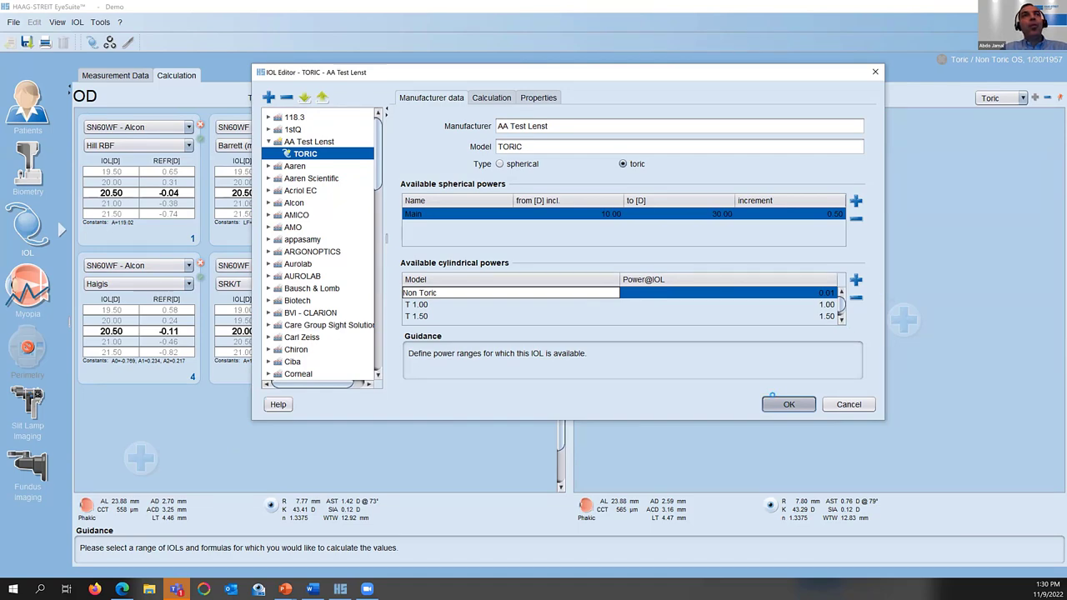
click(775, 406)
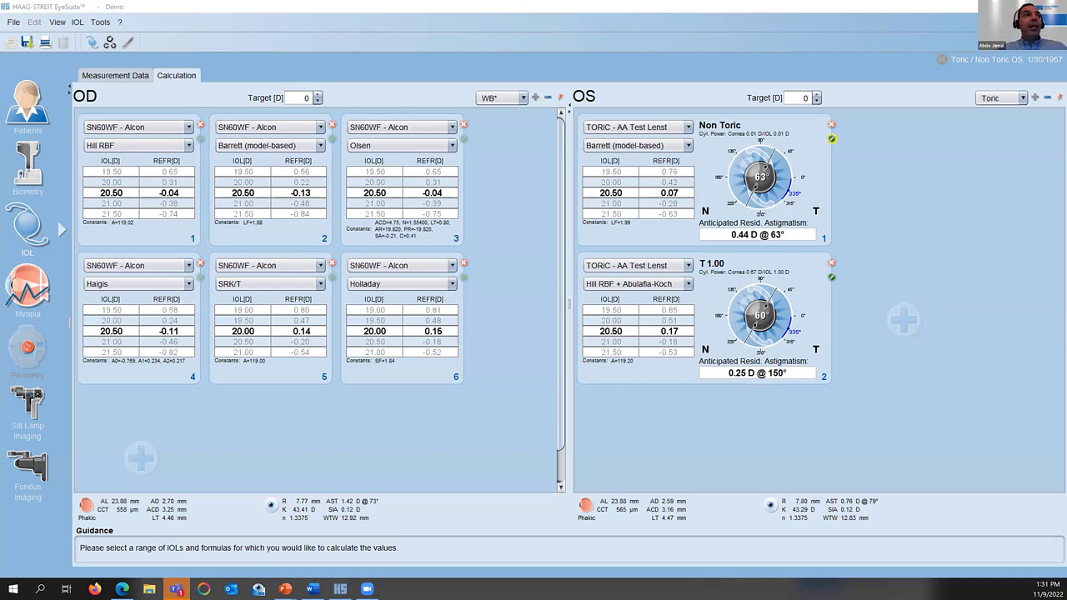
key(alt+Tab)
key(Right)
key(Right)
key(Right)
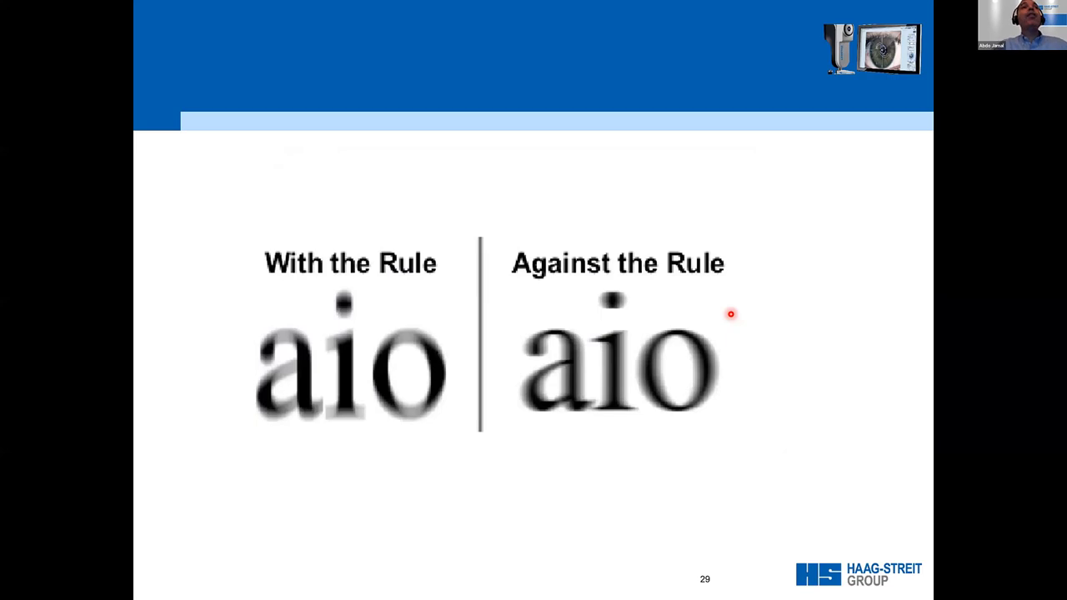